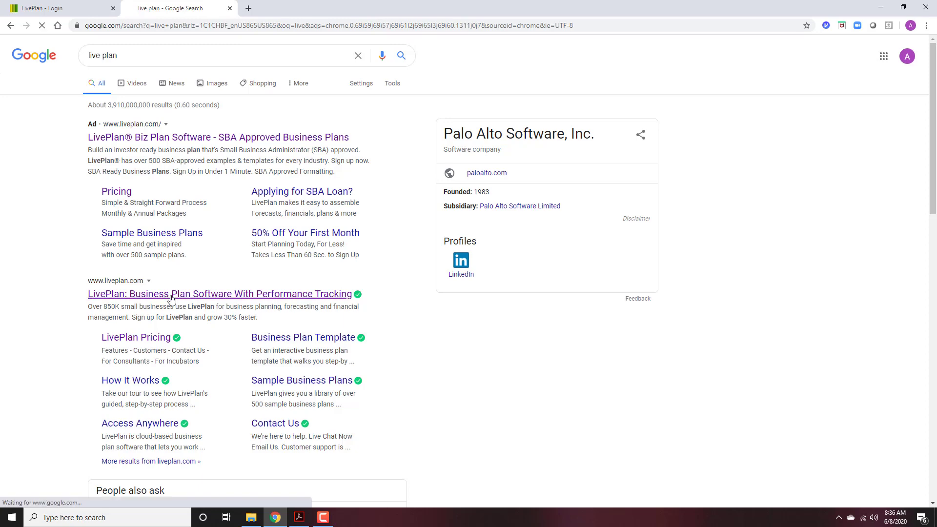
Open the LivePlan pricing page, scroll through the subscription plans, then close it.
click(463, 71)
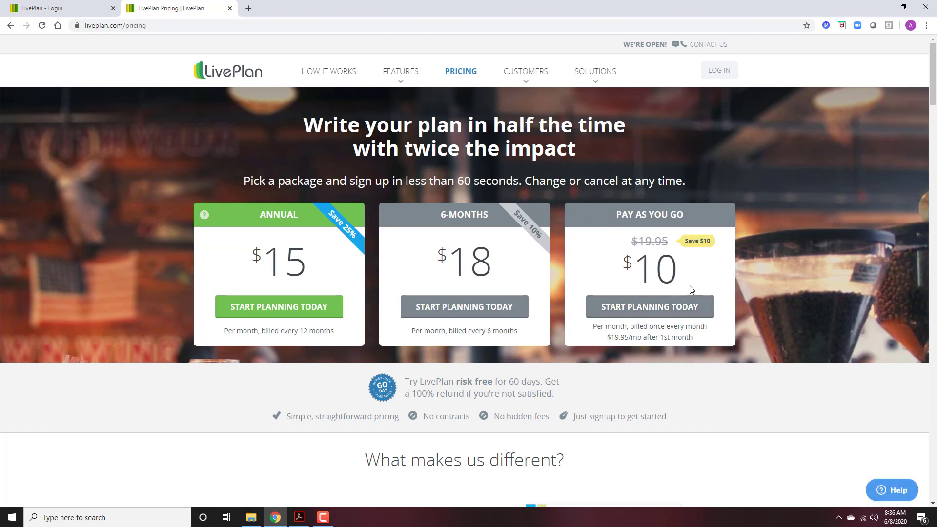
scroll(596, 307, down, 3)
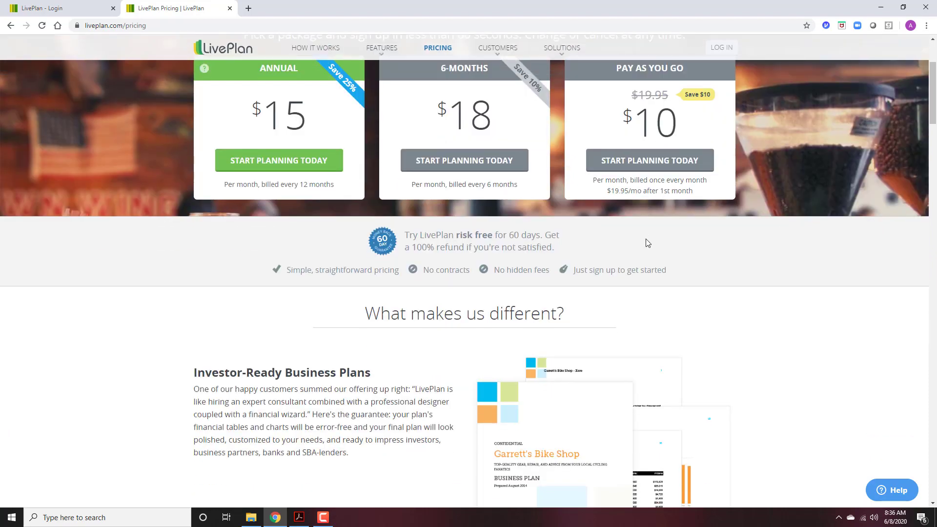
scroll(649, 243, down, 2)
scroll(648, 243, up, 5)
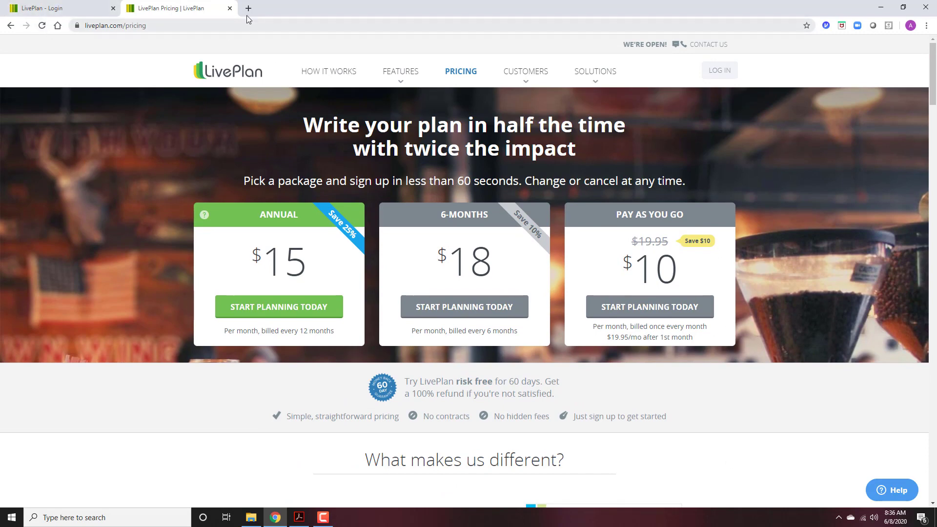
click(230, 8)
Log in to LivePlan with the account e-mail and password.
click(432, 124)
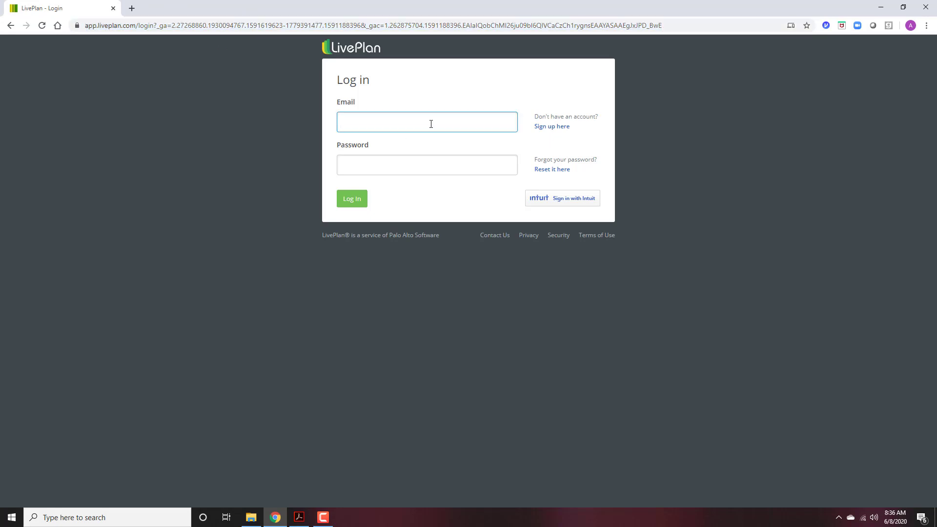
key(Tab)
text(•••••••••••)
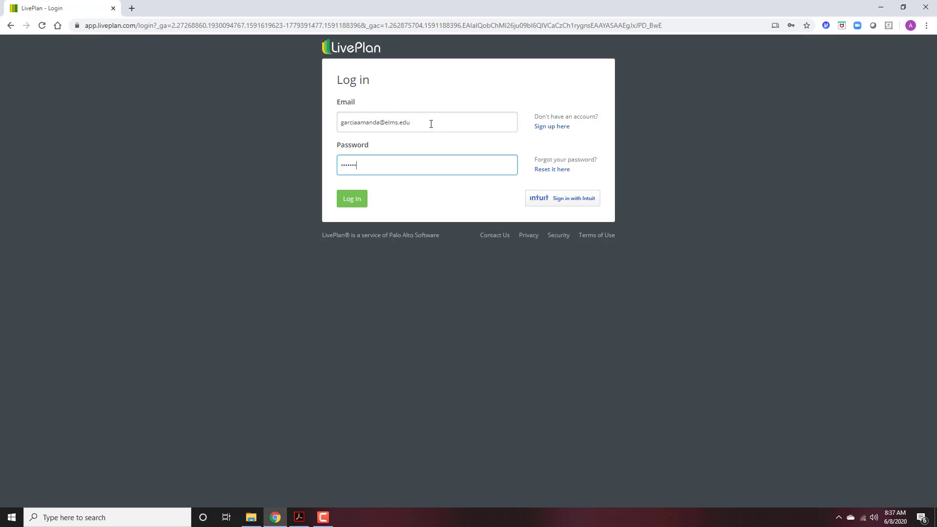
key(Return)
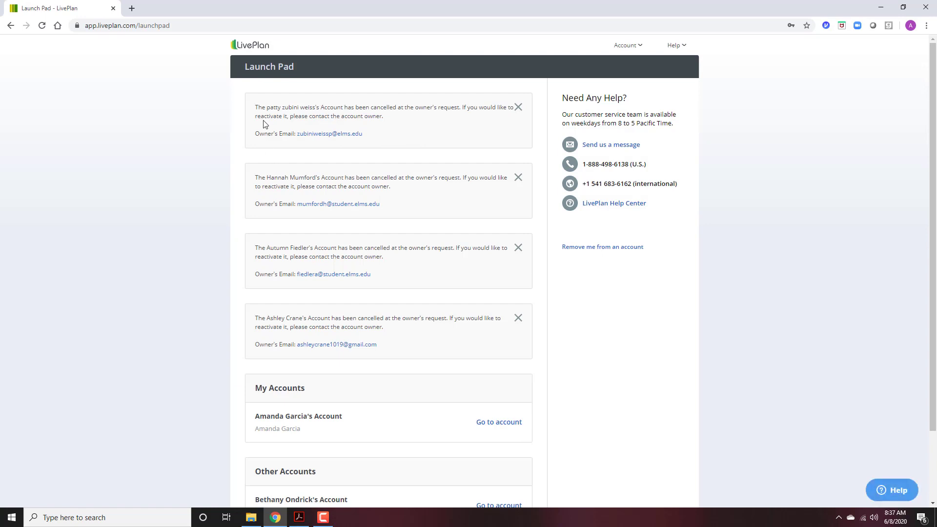
Go from the Launch Pad into the account's forecast workspace and show the company list.
scroll(454, 280, down, 1)
scroll(430, 288, up, 1)
click(496, 422)
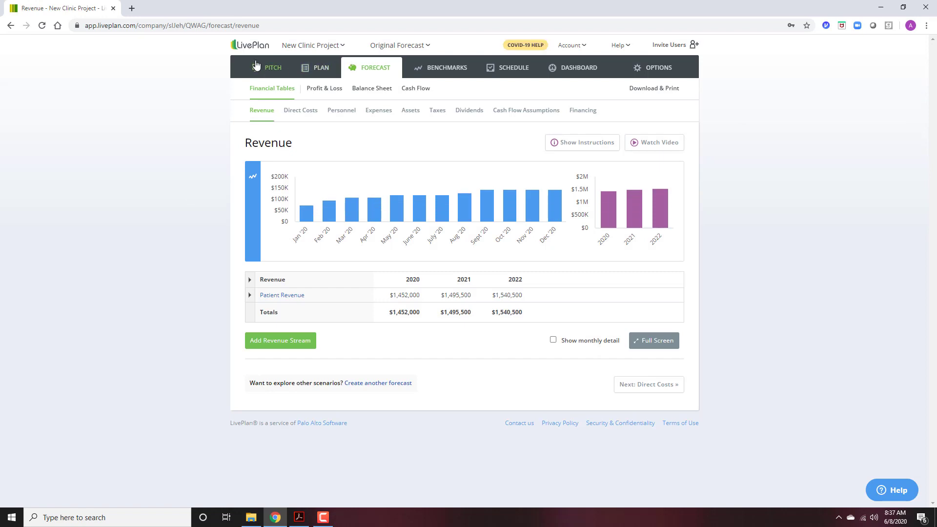
click(305, 46)
Start a new company, acknowledge the limit notice, and name it New Clinic 2020-SUM.
click(294, 108)
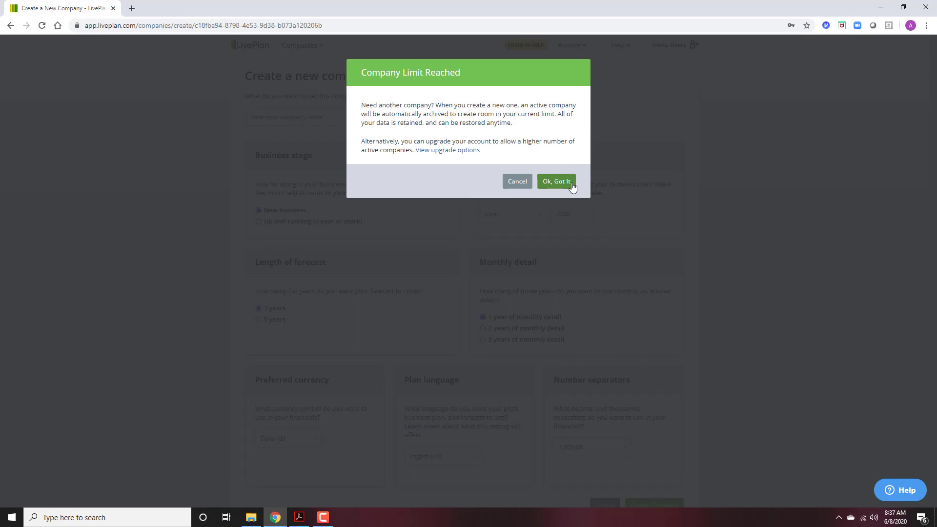
click(571, 182)
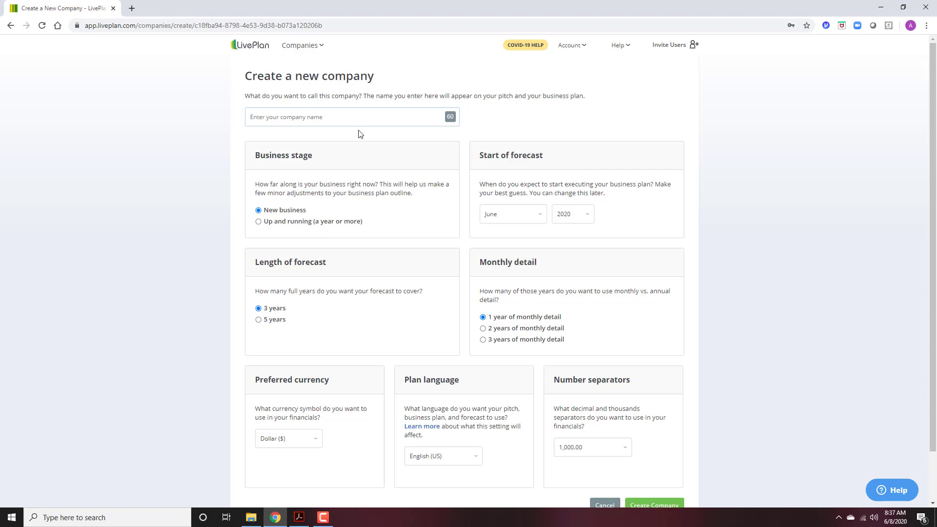
text(New Clinoic 2020)SUSUM)
Choose three years of monthly detail starting January 2021 and create the company.
click(484, 340)
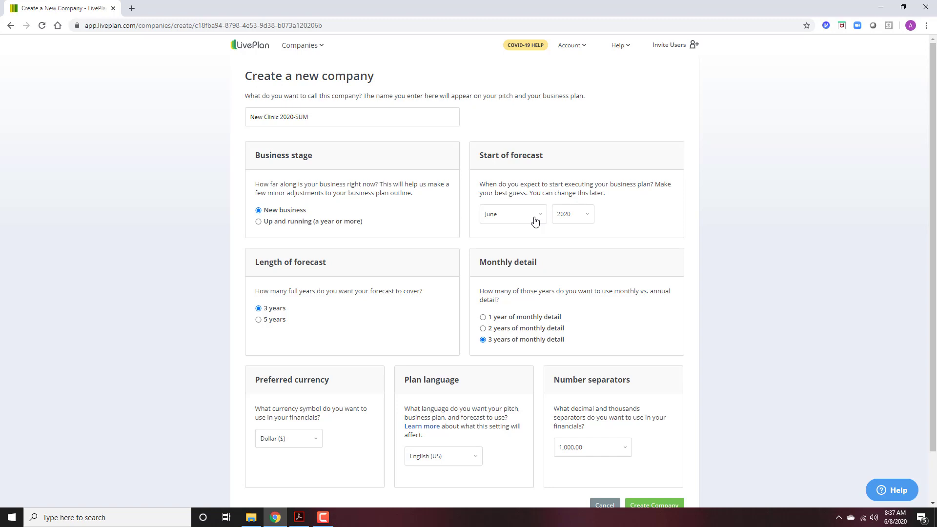
click(507, 224)
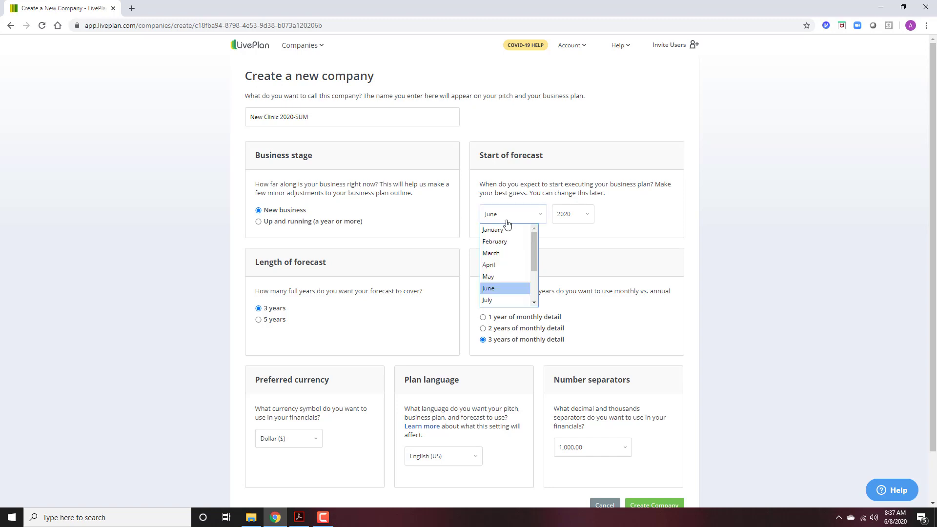
click(499, 230)
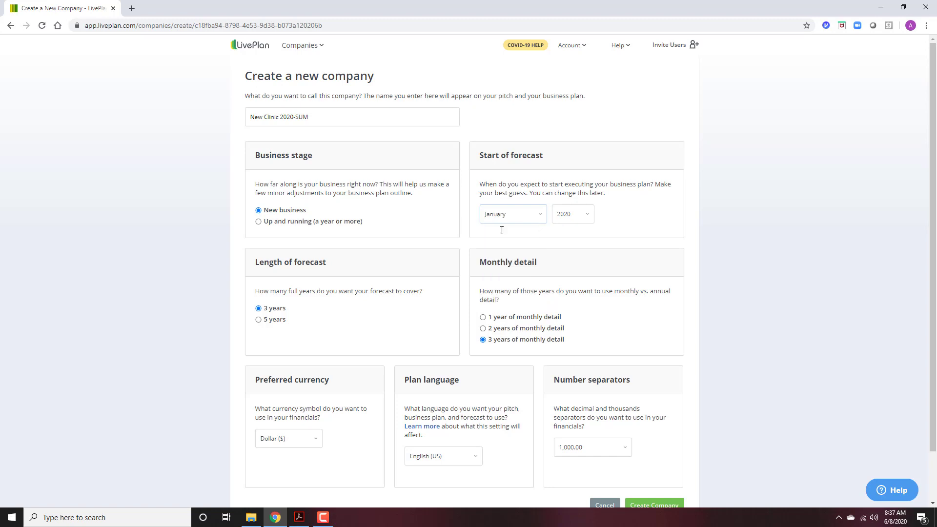
click(573, 213)
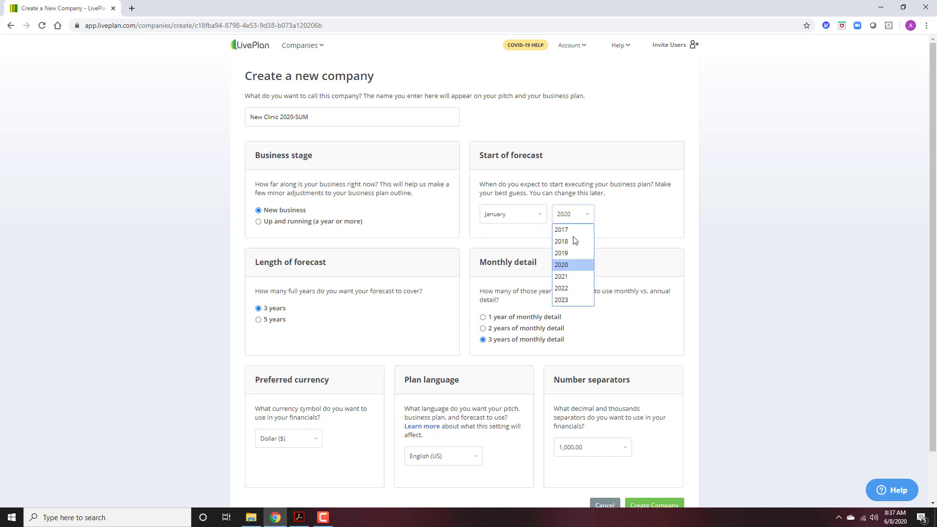
click(572, 277)
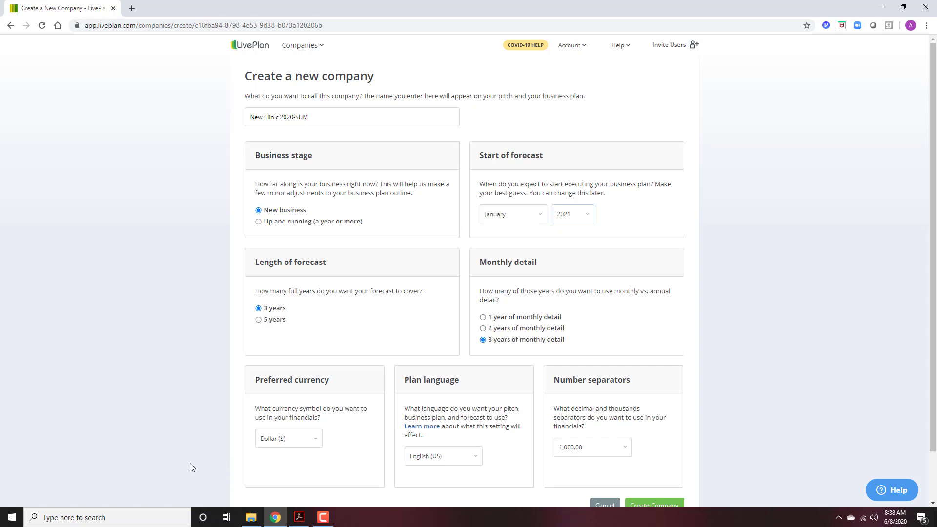
scroll(331, 320, down, 2)
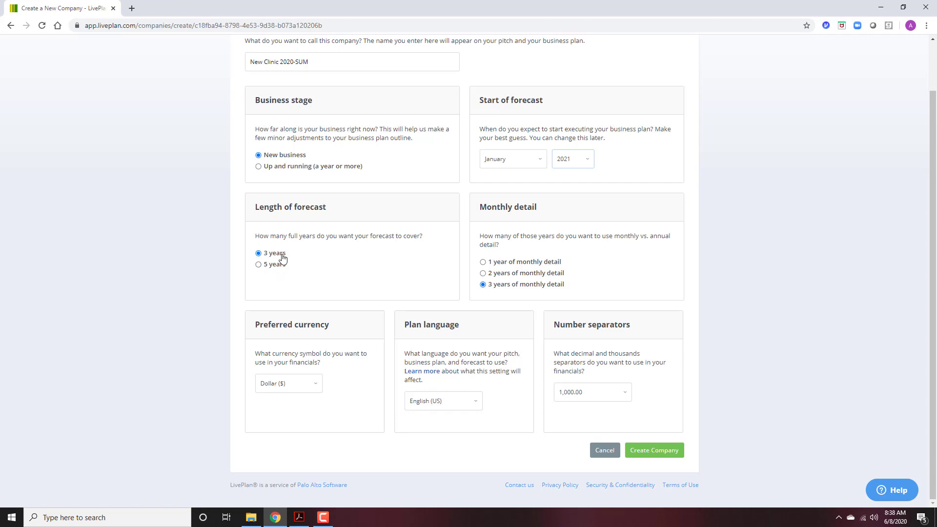
click(668, 456)
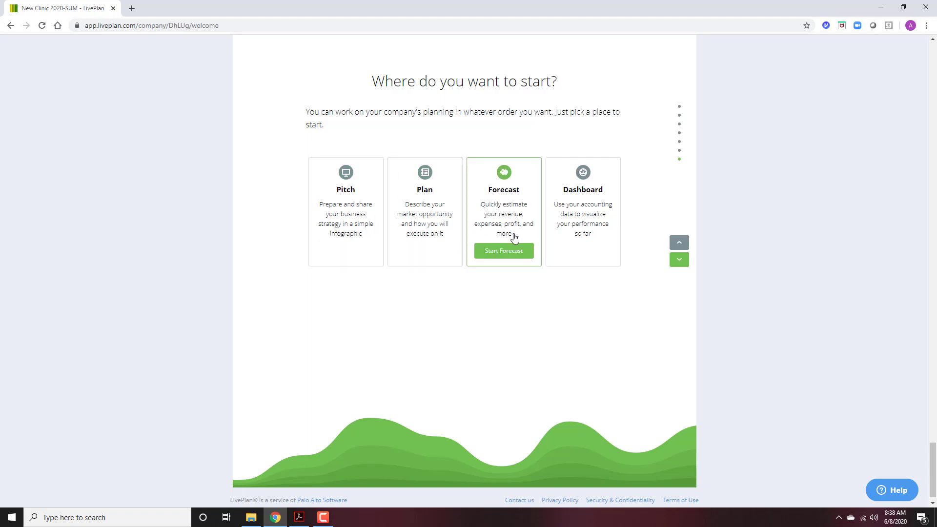
Start the Forecast from the company's welcome page and get past the intro to Revenue.
click(511, 251)
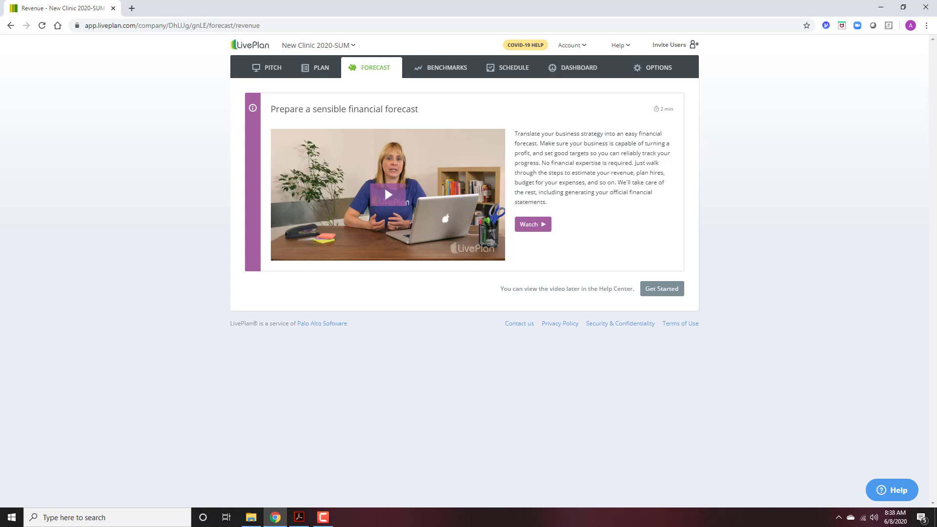
key(F10)
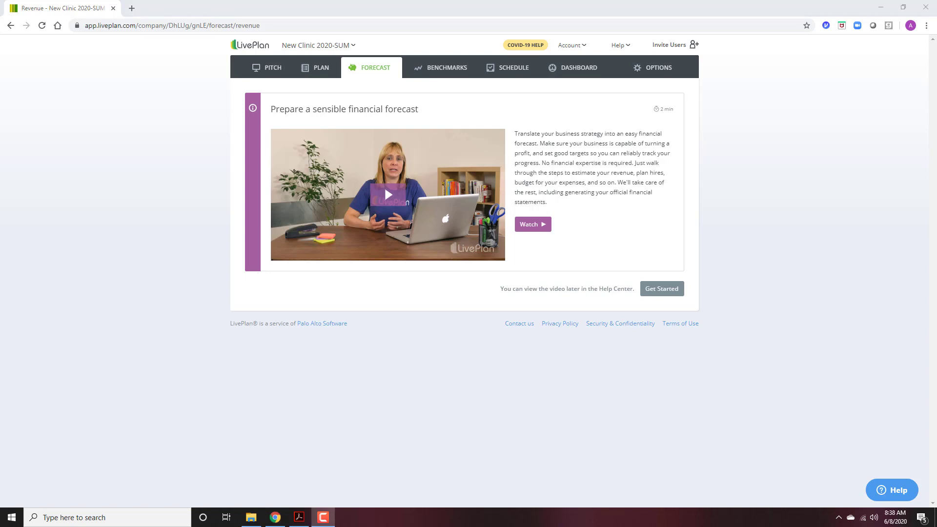
click(656, 287)
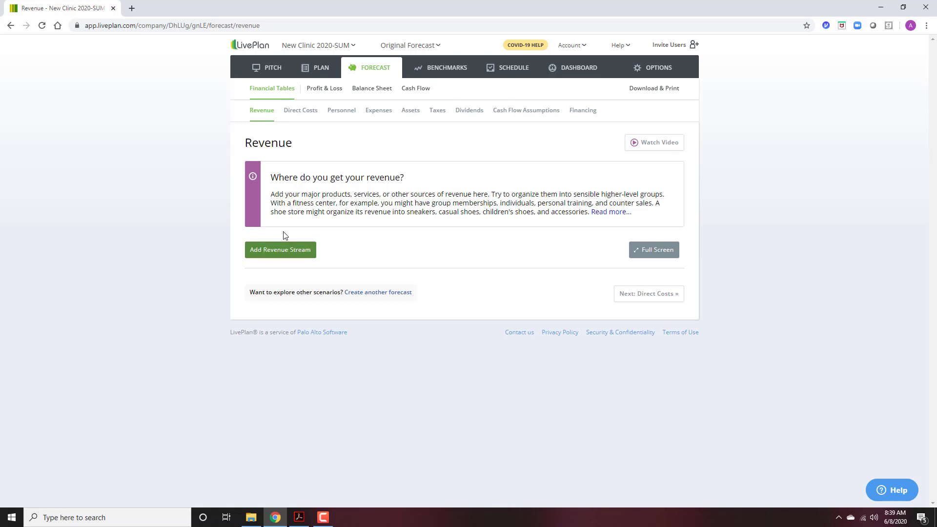
Add a Patient Revenue stream as unit sales with amounts varying over time.
click(282, 251)
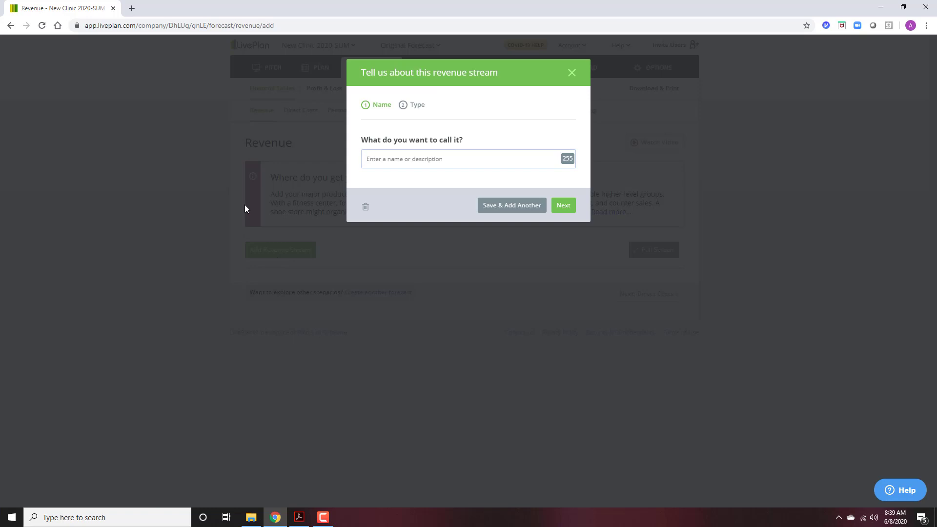
text(Patient Revenue)
click(562, 205)
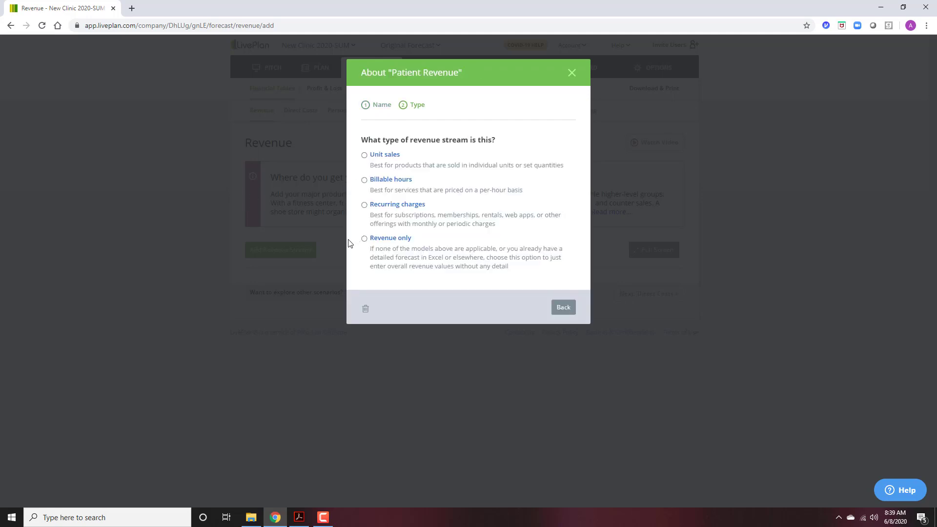
click(380, 155)
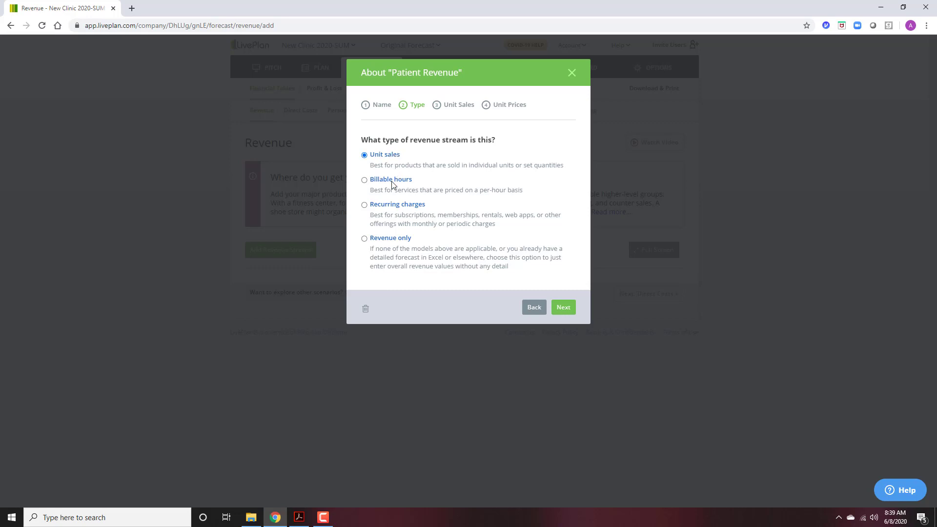
click(567, 315)
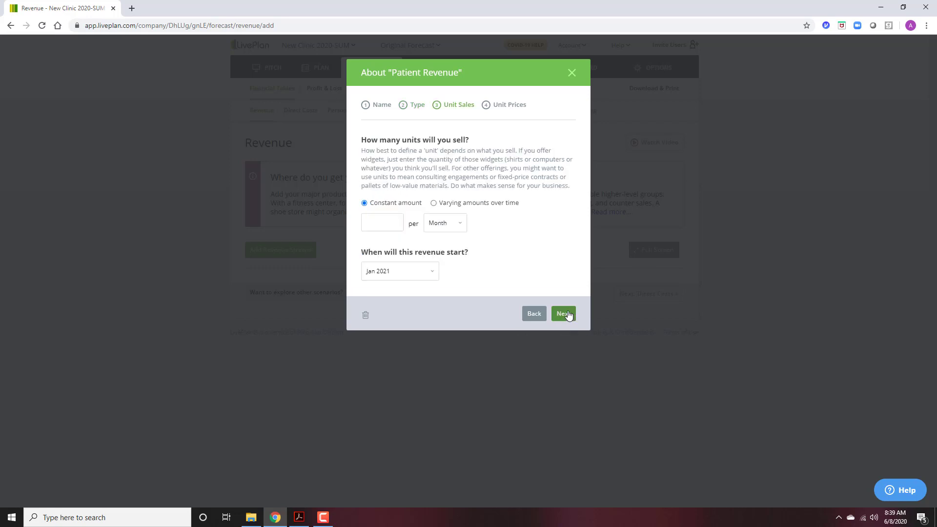
click(434, 203)
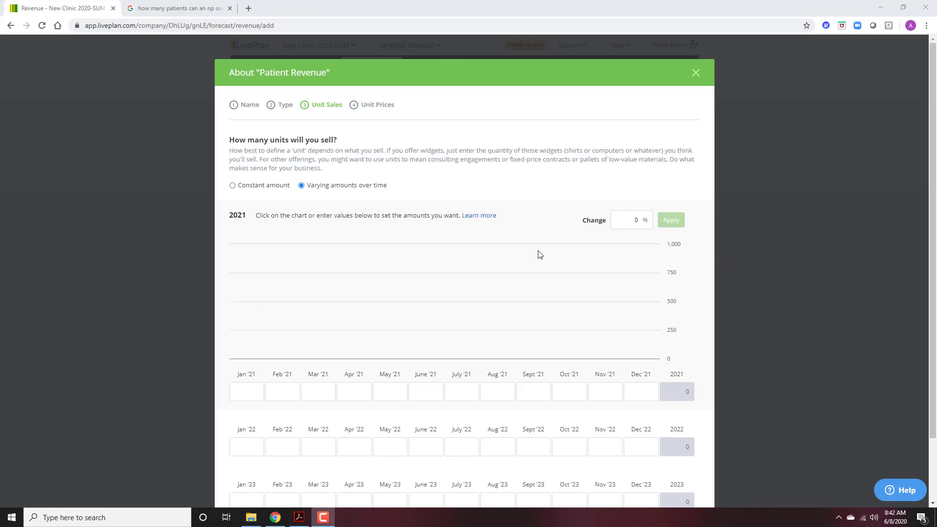
click(145, 9)
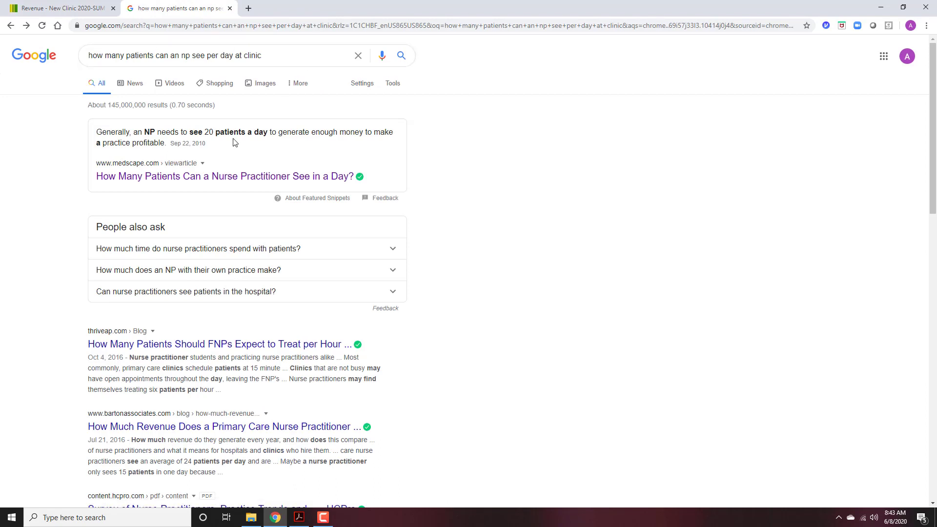
Highlight the snippet saying an NP needs 20 patients a day, then return to LivePlan.
drag(162, 132, 243, 131)
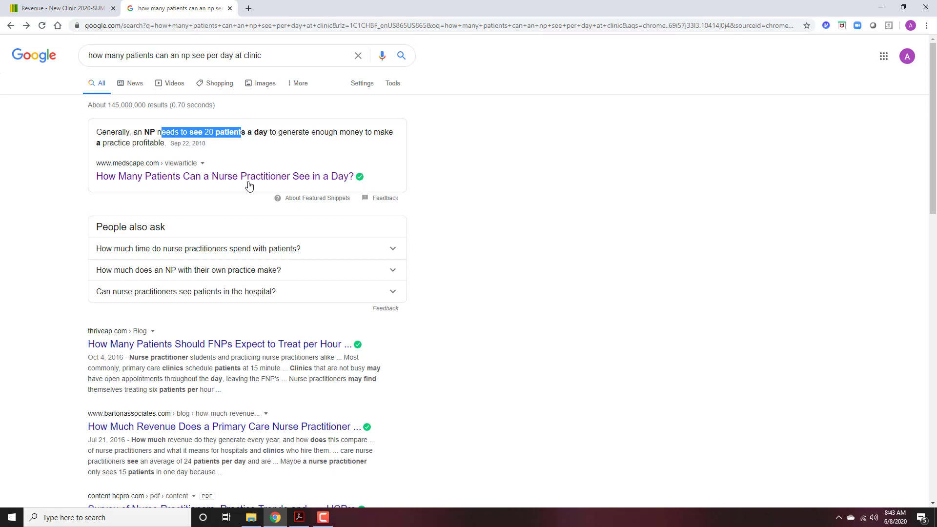
click(72, 3)
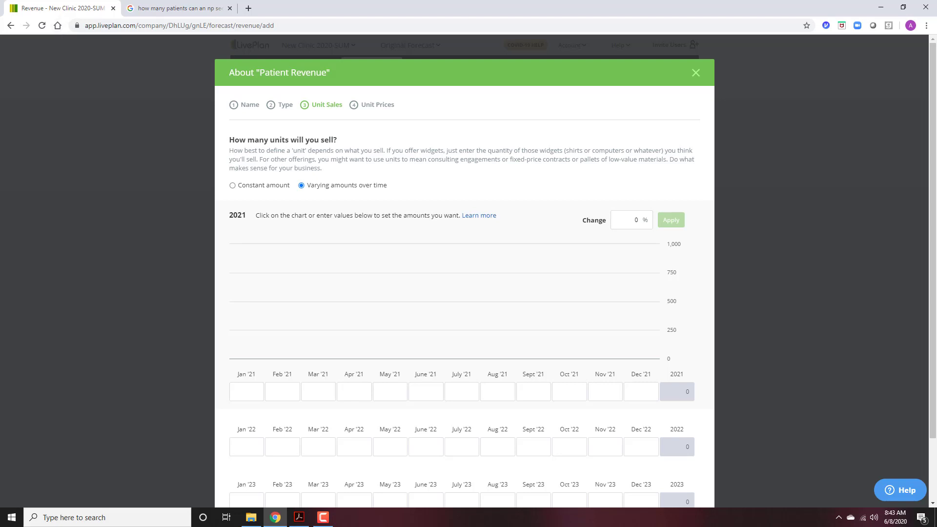
Launch Calculator, compute 240 patients, and enter 240 for Jan '21.
click(100, 520)
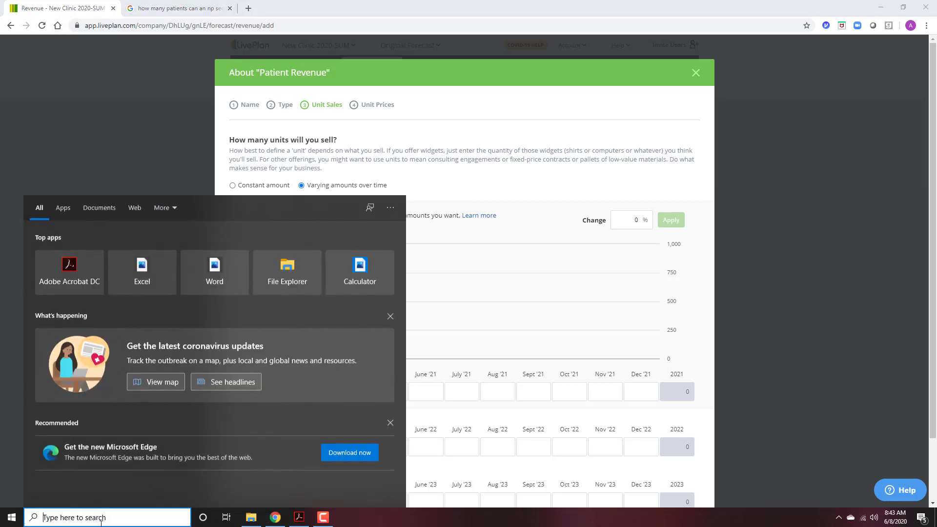
click(126, 102)
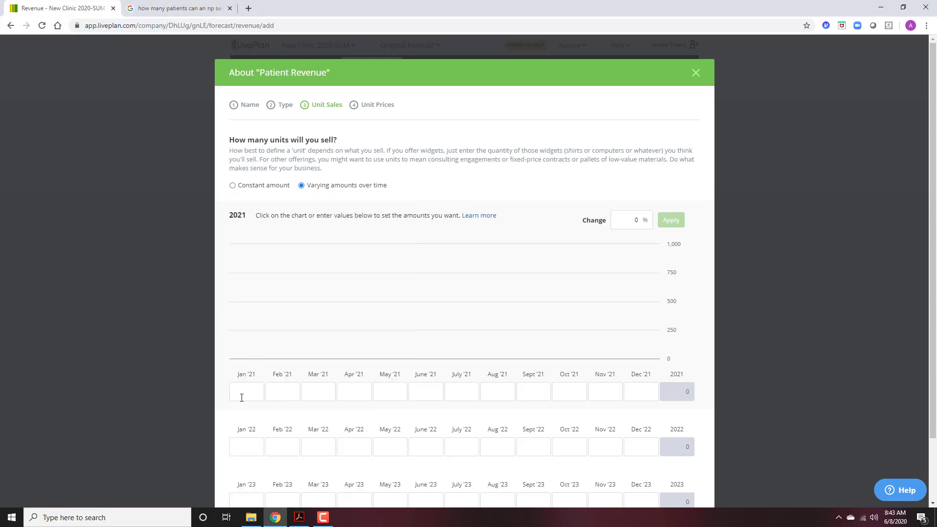
scroll(244, 386, down, 1)
click(245, 341)
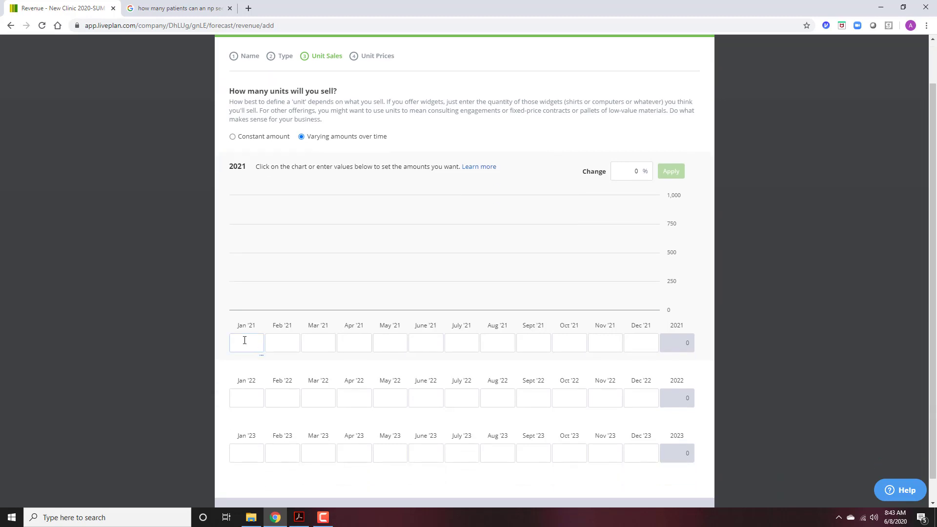
click(141, 522)
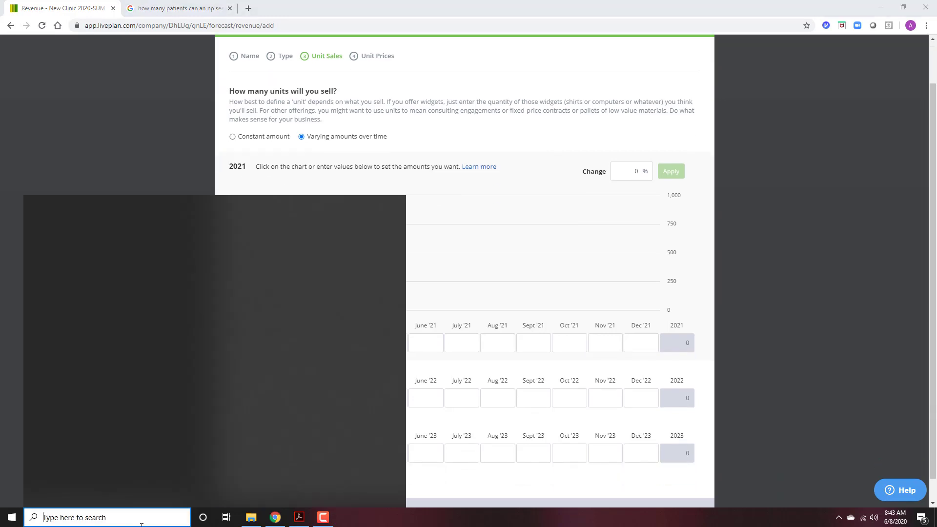
click(51, 126)
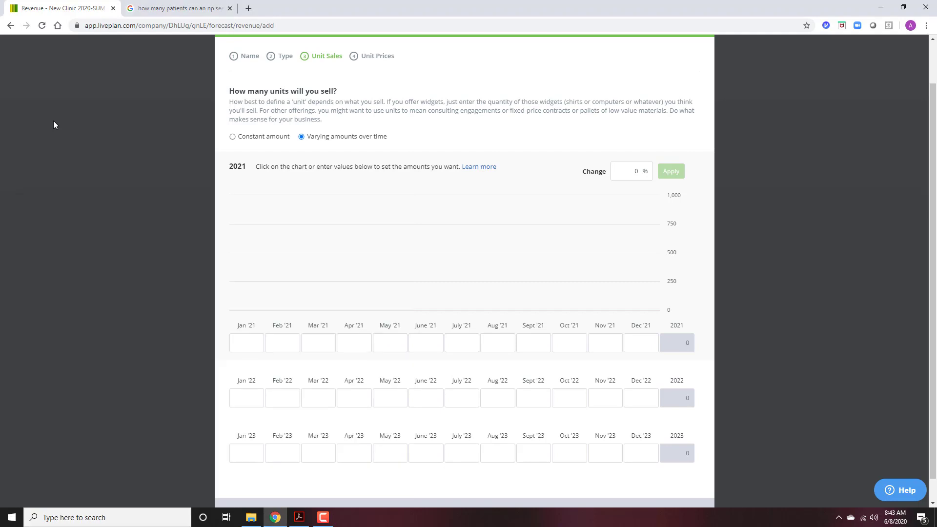
click(71, 517)
text(calc)
key(Return)
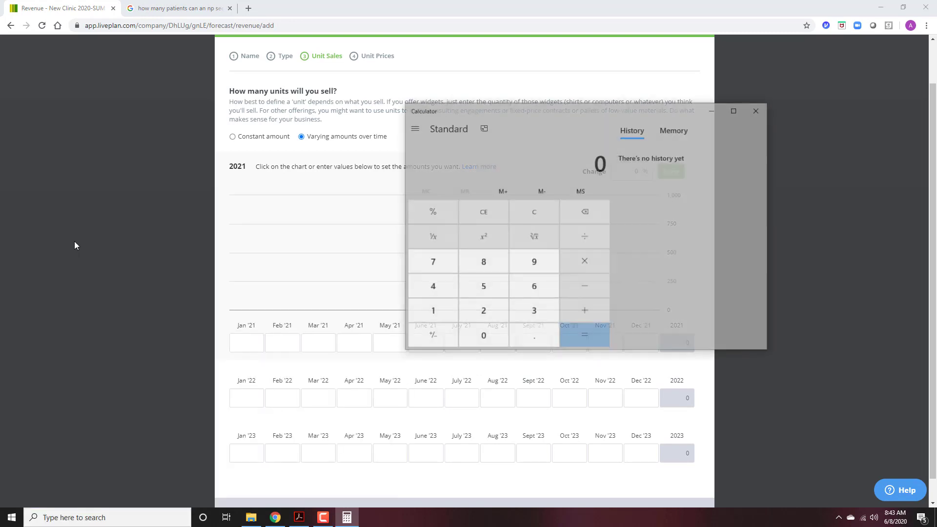
text(6 ×)
text(10)
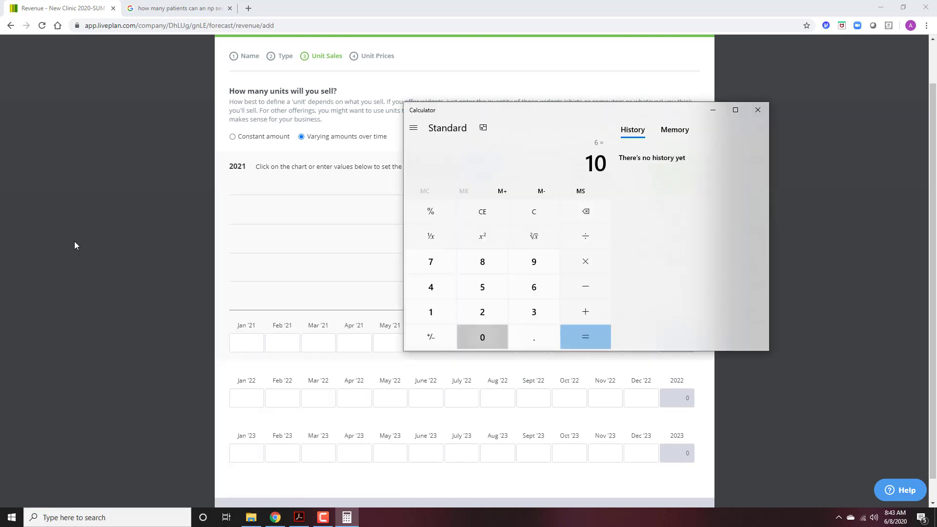
text(*4)
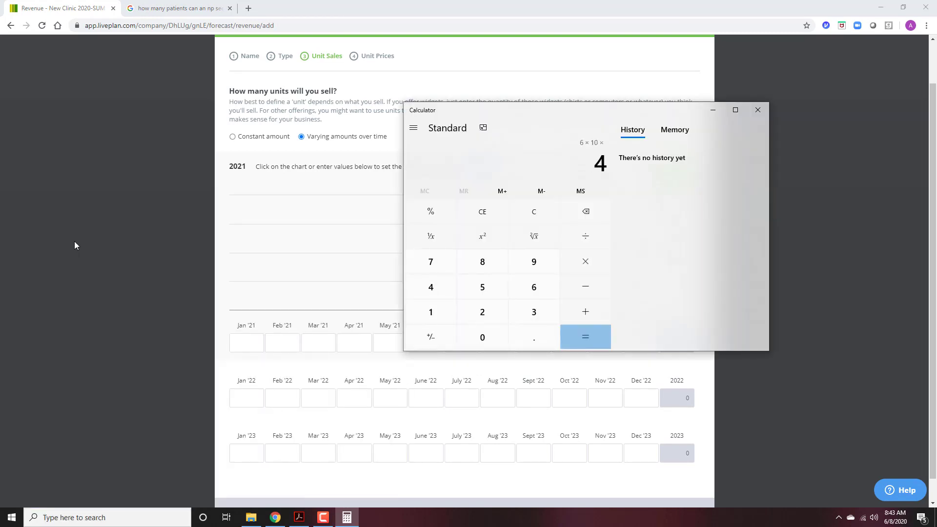
key(Return)
click(245, 344)
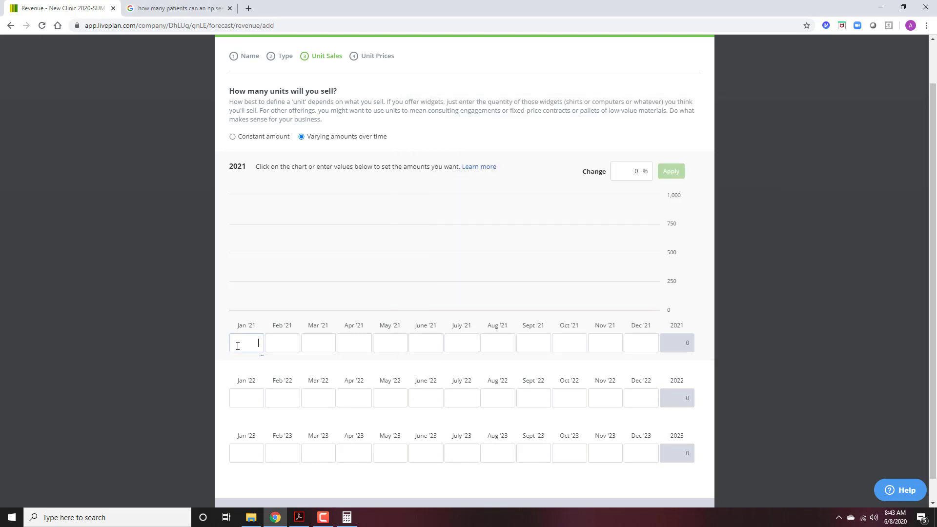
text(240)
key(Tab)
Move Calculator aside and try a 10% increase on 240.
click(350, 523)
drag(588, 116, 762, 102)
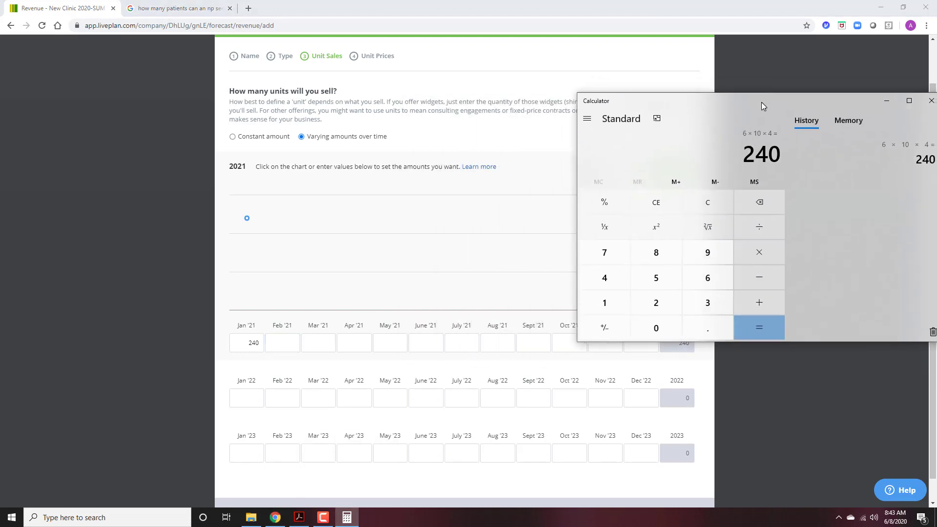
click(699, 213)
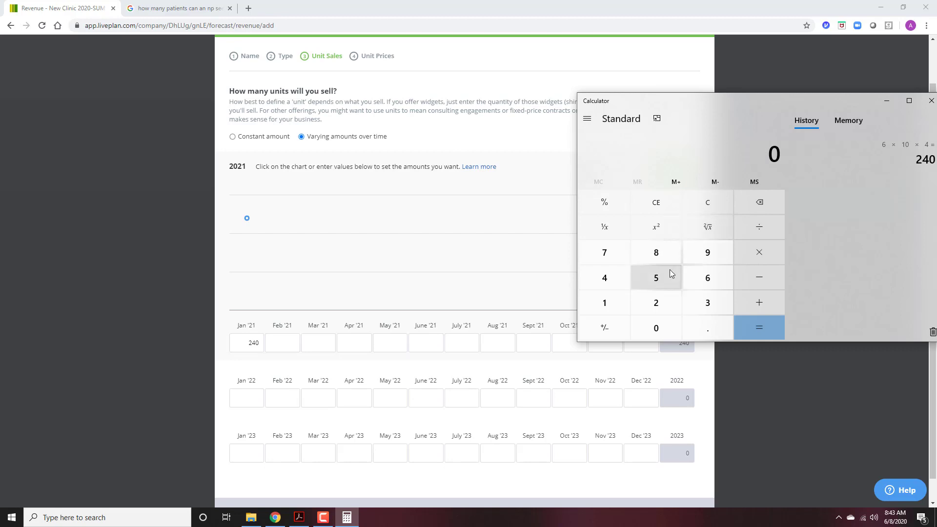
text(240)
text(*)
text(1.)
text(1)
key(Return)
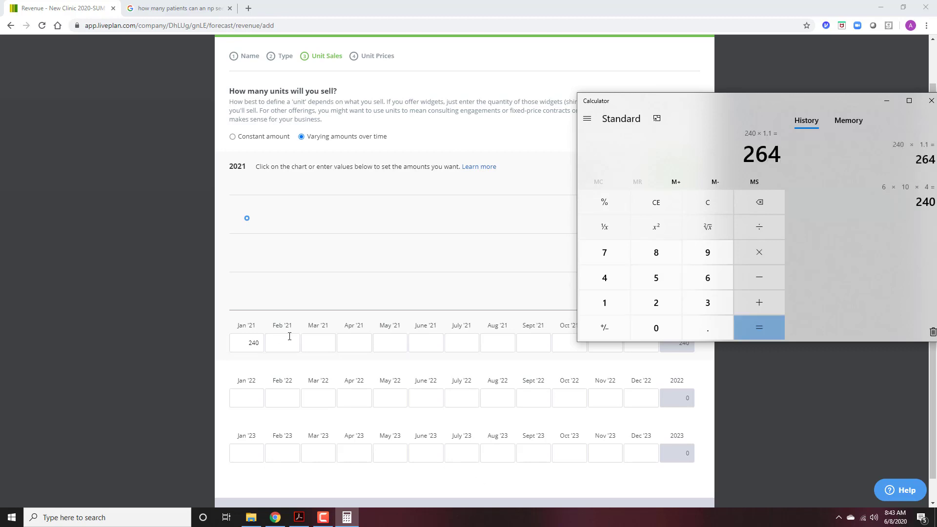
click(281, 337)
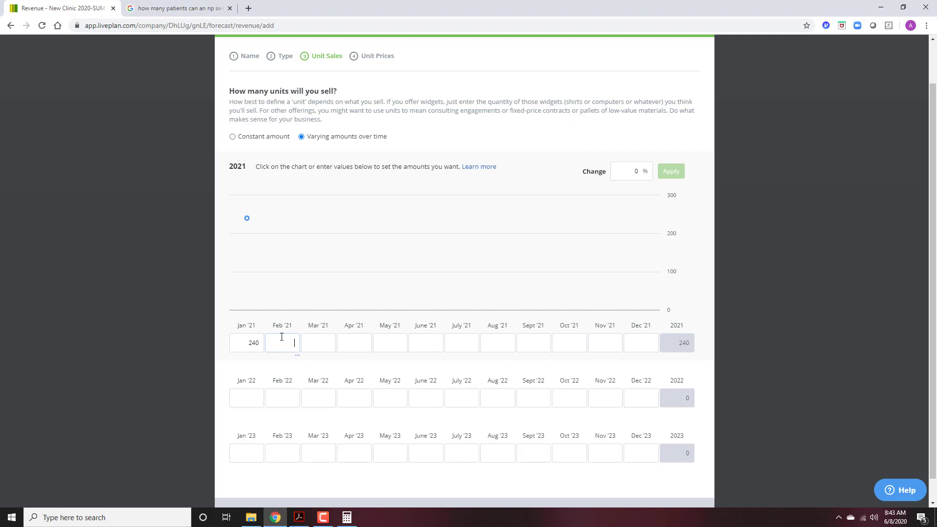
Calculate 480 × 0.6 = 288 and enter 288 for Feb and Mar '21.
click(347, 517)
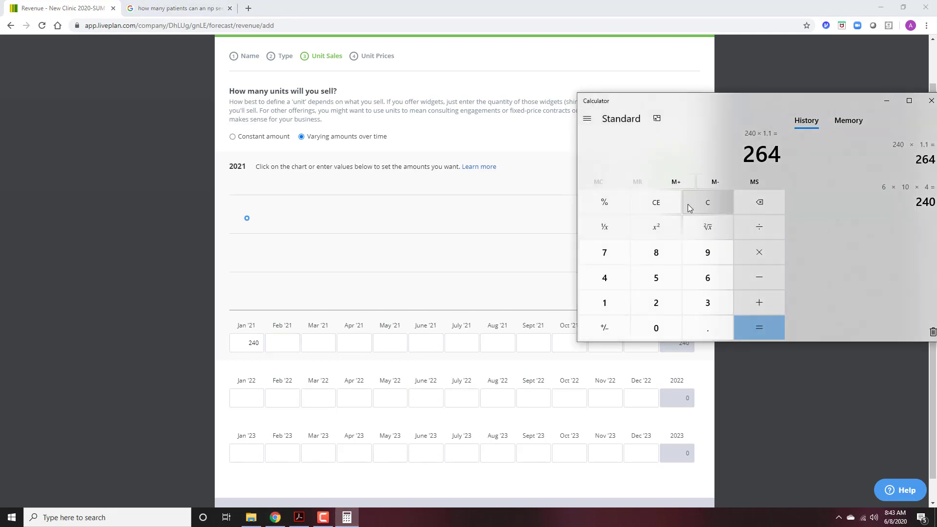
click(688, 204)
text(24)
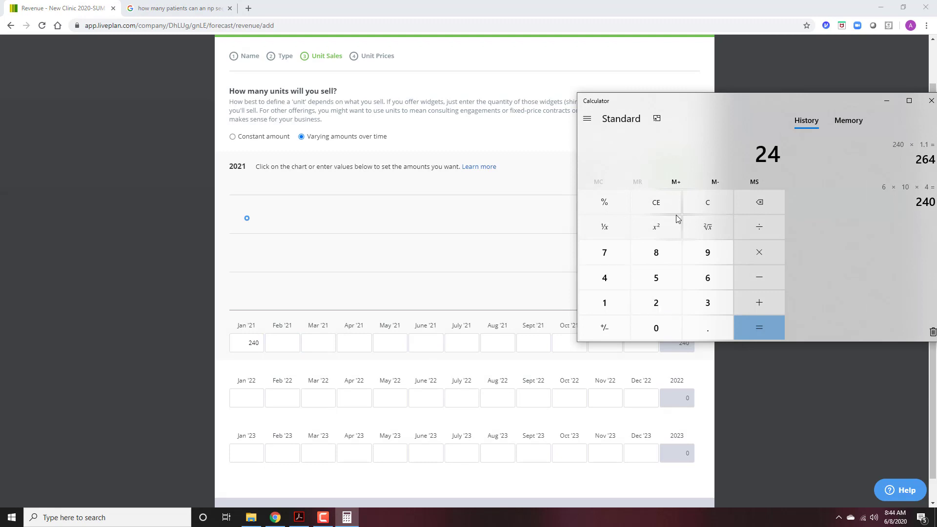
text(0)
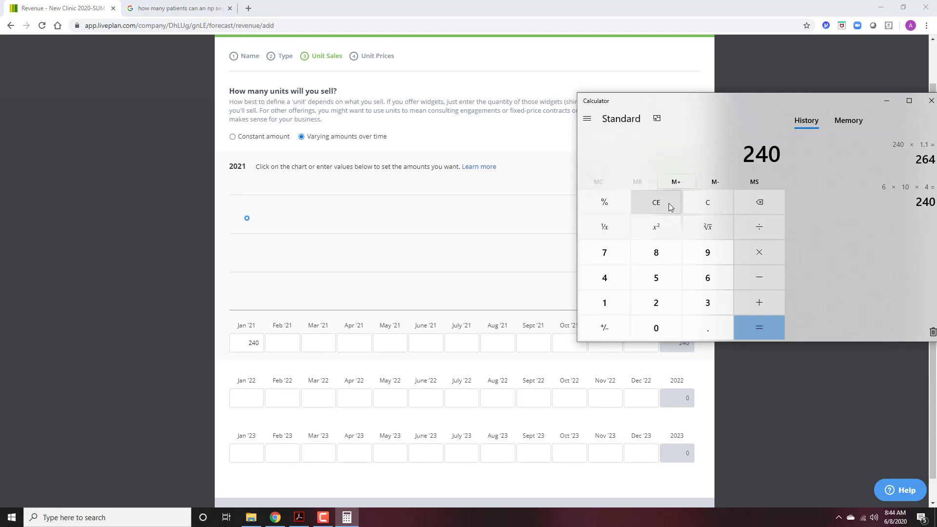
click(708, 207)
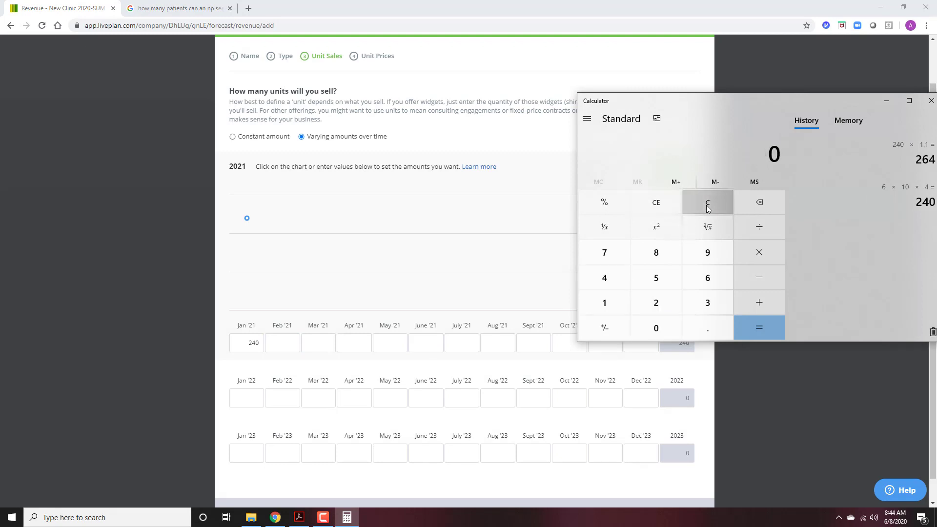
text(20)
text(*6*)
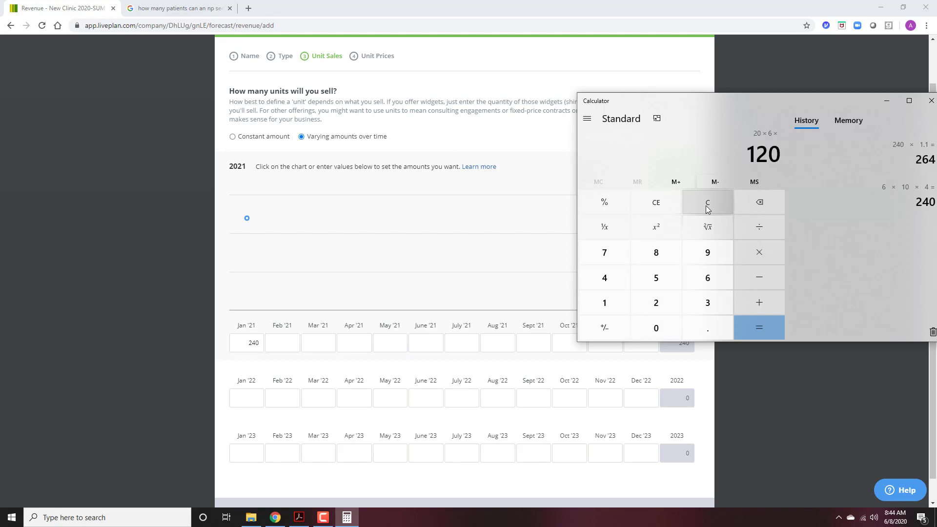
text(4)
key(Return)
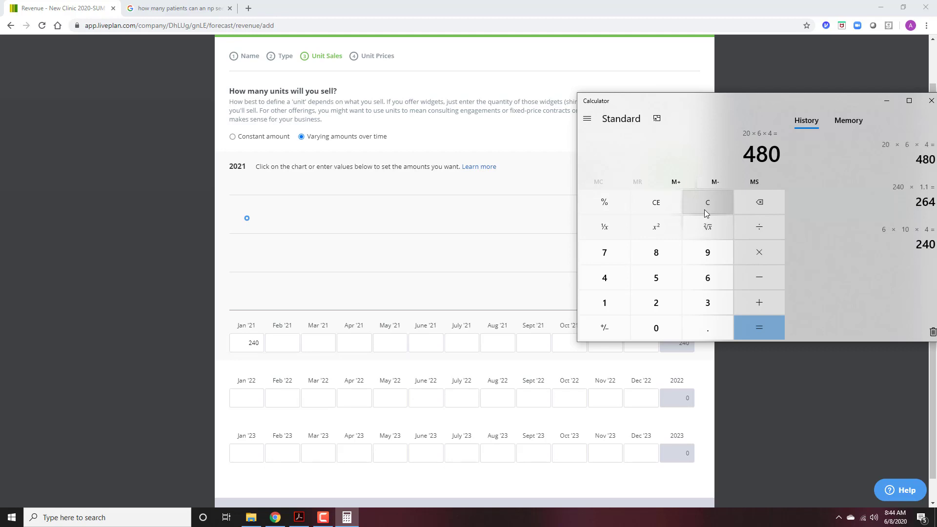
text(*)
text(.6)
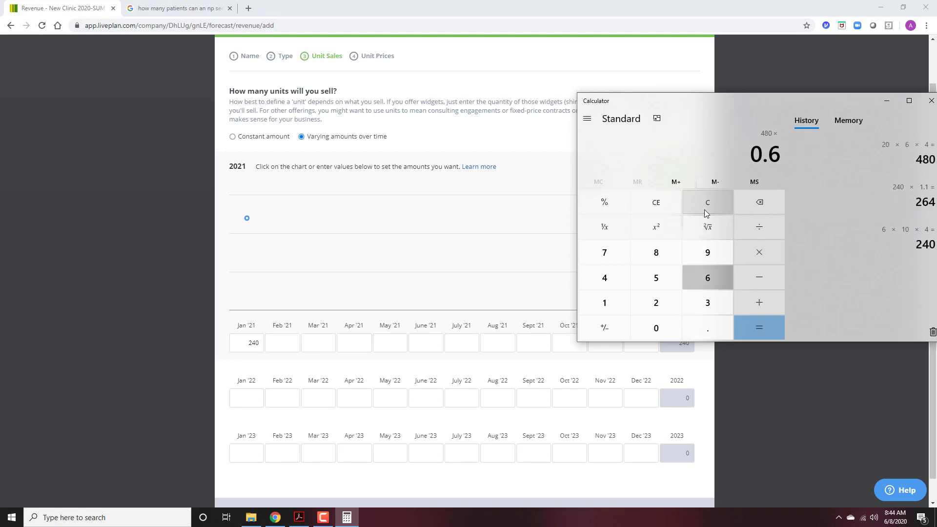
key(Return)
click(289, 338)
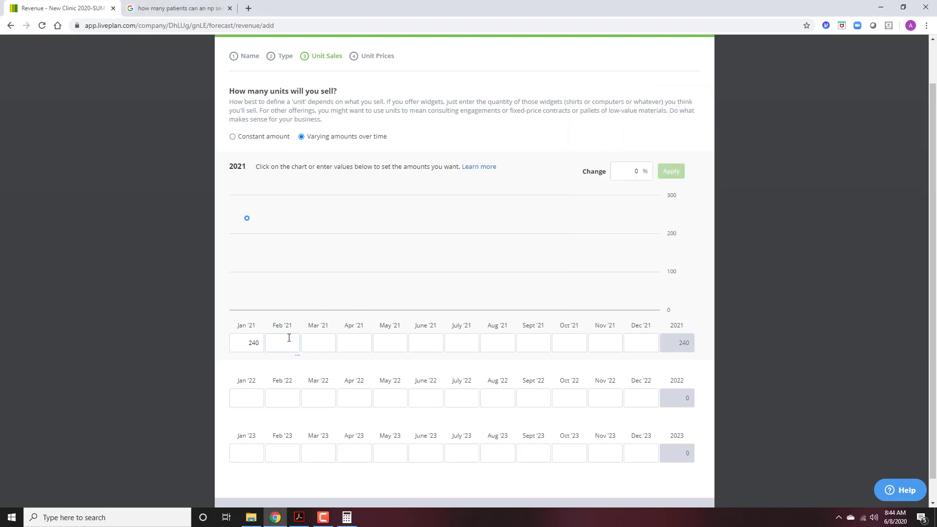
text(288)
key(Tab)
text(28)
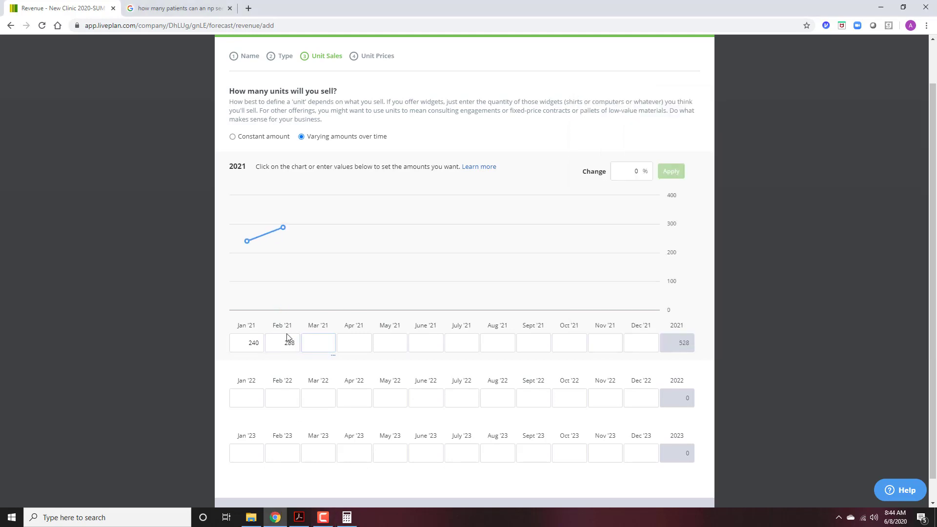
text(8)
Calculate 480 × 0.75 = 360 and enter 360 for Apr and May '21.
click(346, 516)
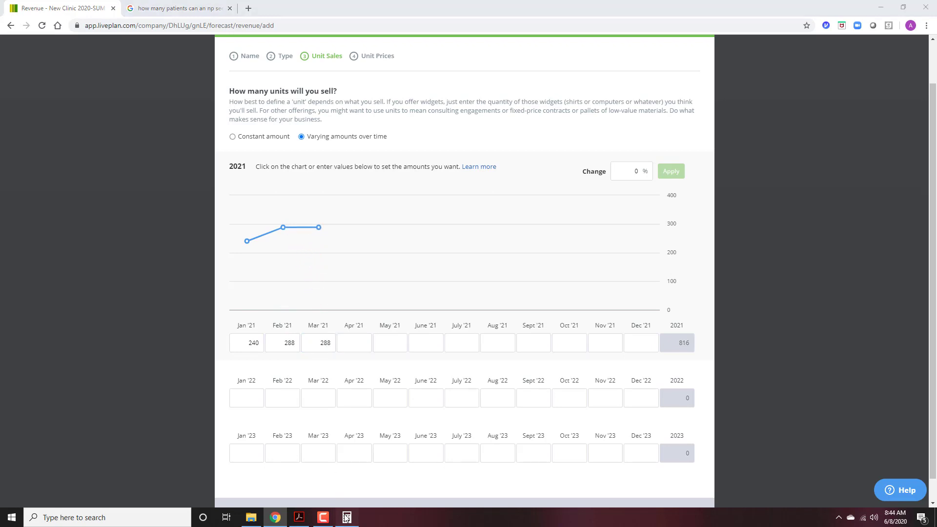
click(755, 253)
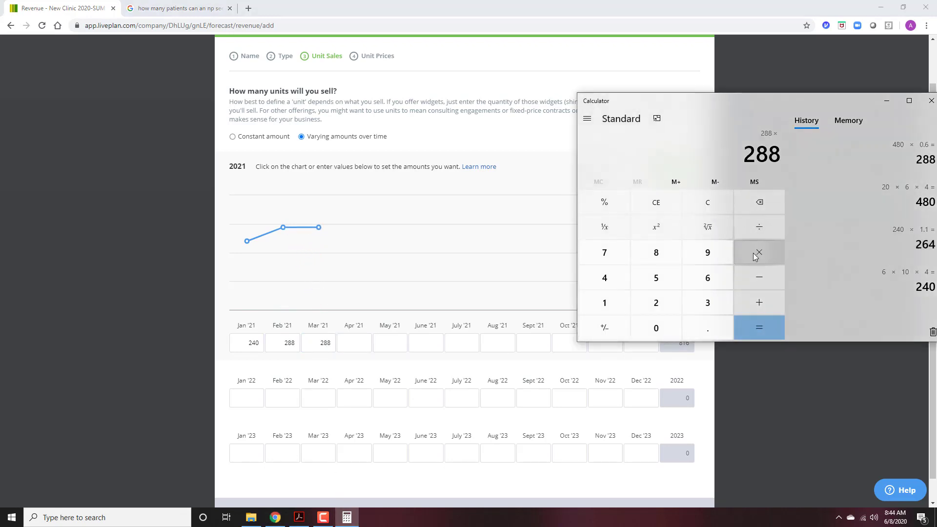
text(480*)
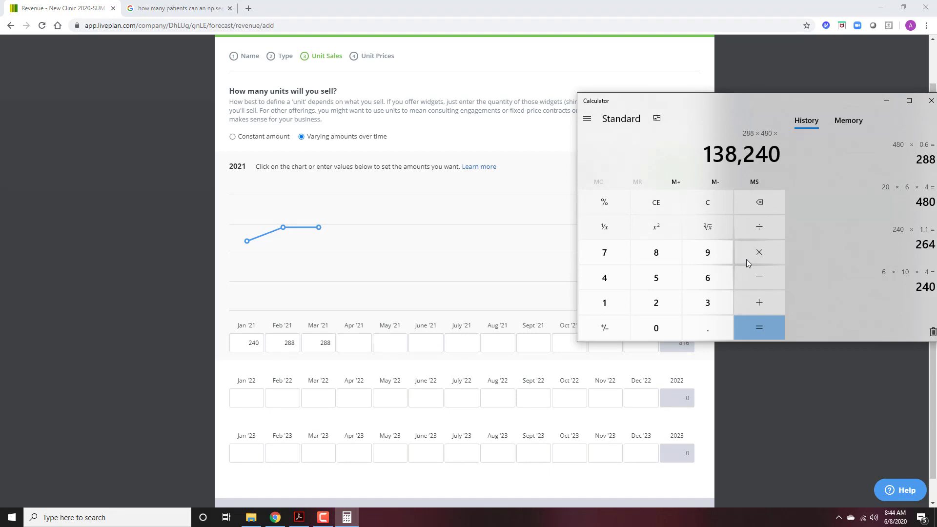
click(708, 205)
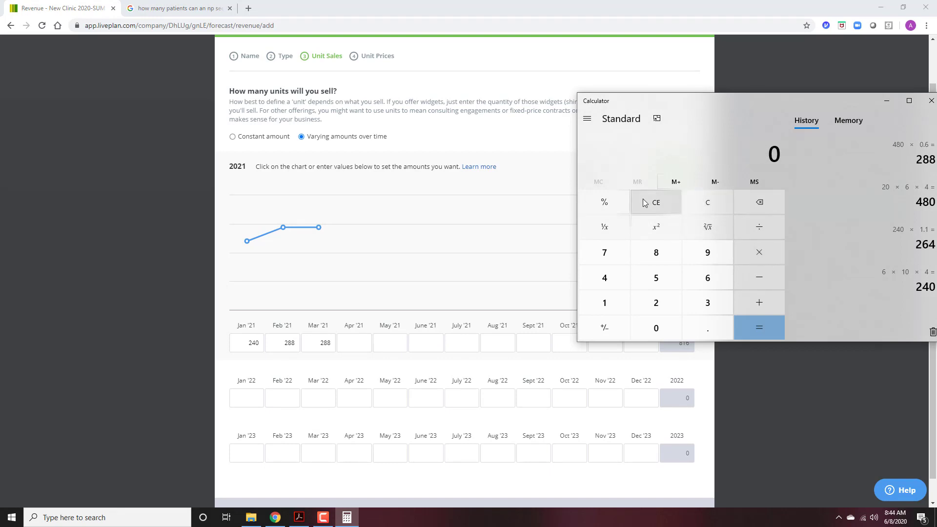
text(480)
text(*)
text(.75)
key(Return)
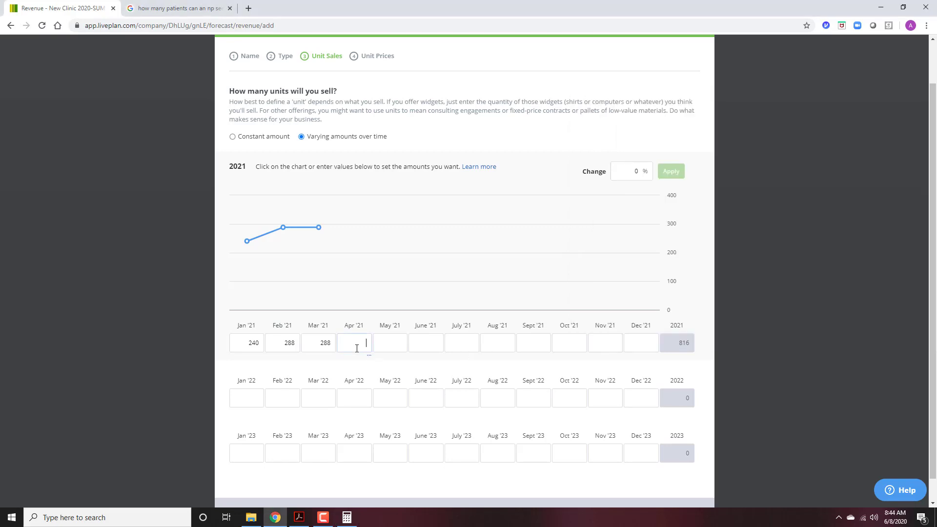
click(356, 348)
text(360)
key(Tab)
text(360)
key(Tab)
Calculate 480 × 0.9 = 432 and enter 432 for June '21.
click(350, 525)
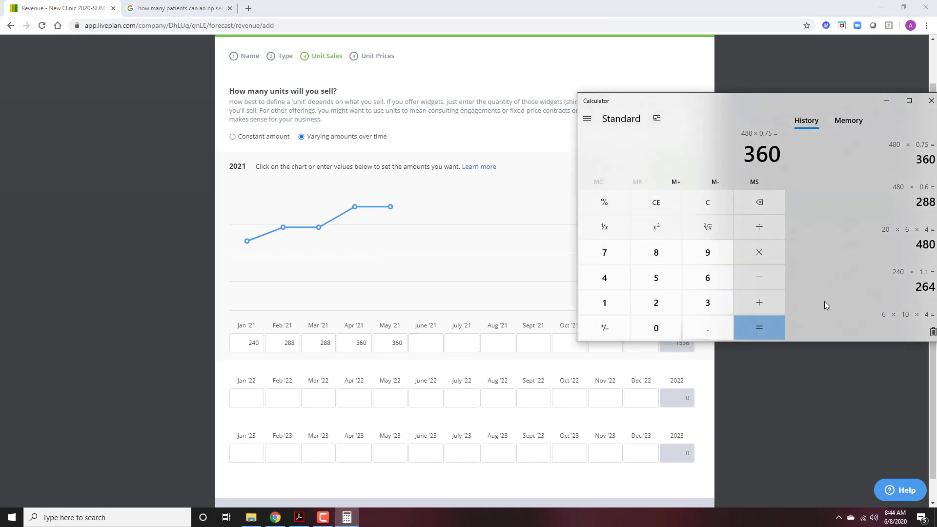
click(713, 204)
click(409, 345)
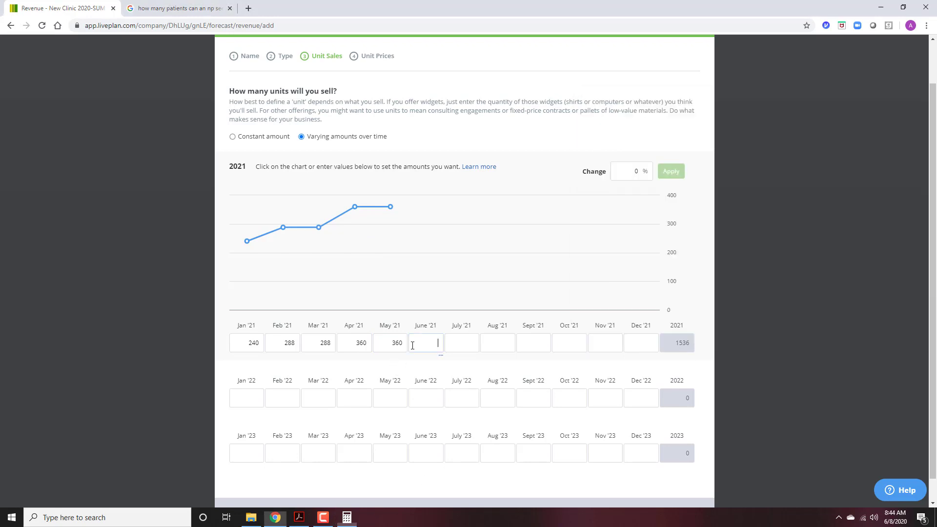
click(347, 518)
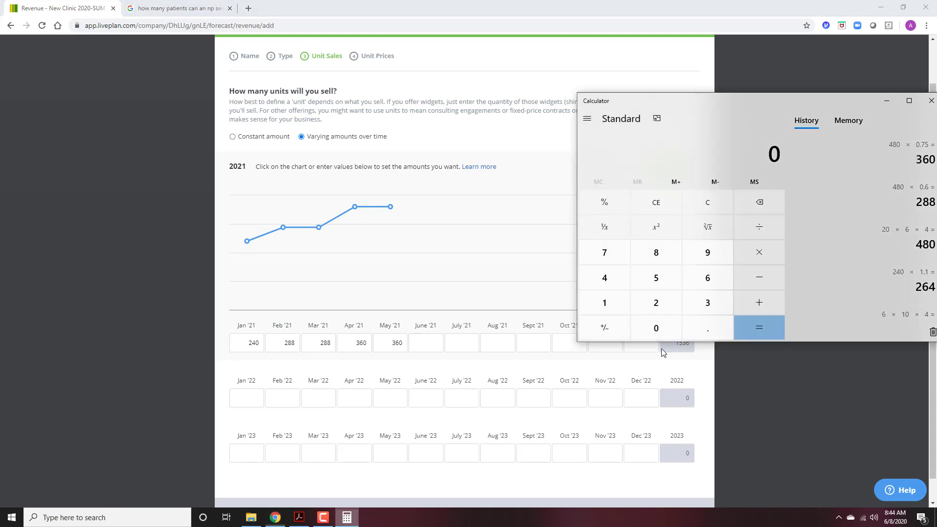
text(480*0.9)
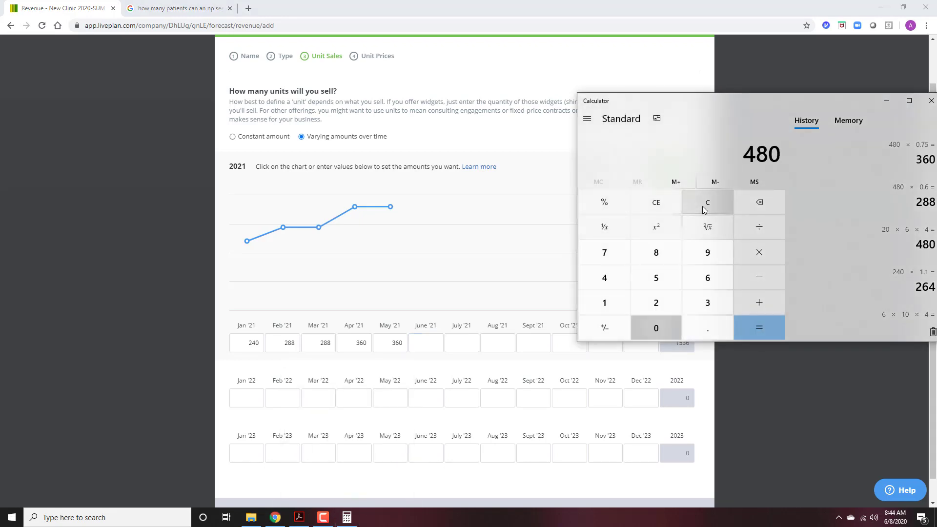
key(Return)
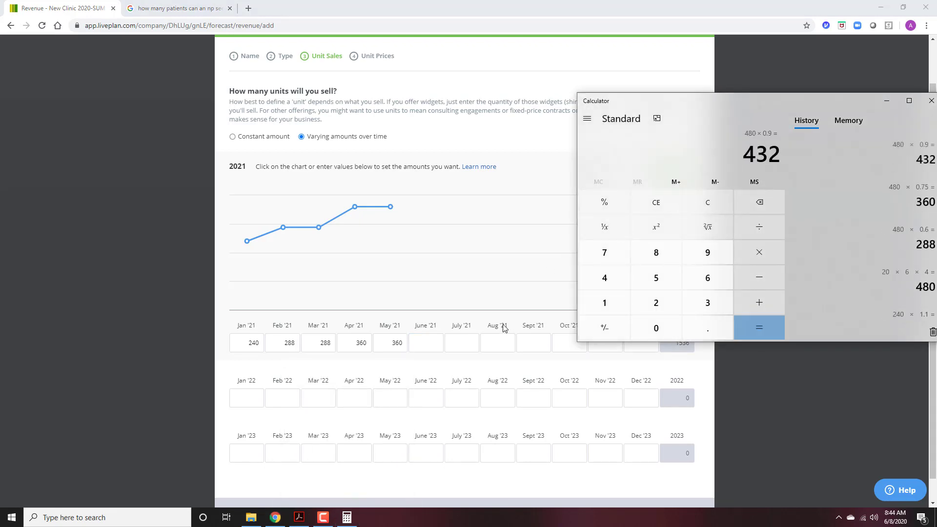
click(412, 345)
text(432)
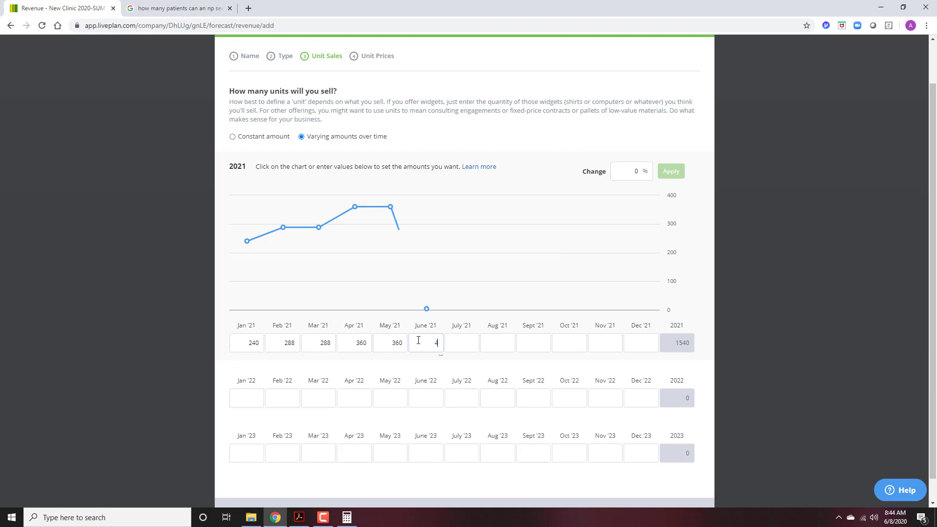
key(Tab)
Fill July through Dec '21 with 480 and select the wrong Oct '21 value to fix.
click(348, 519)
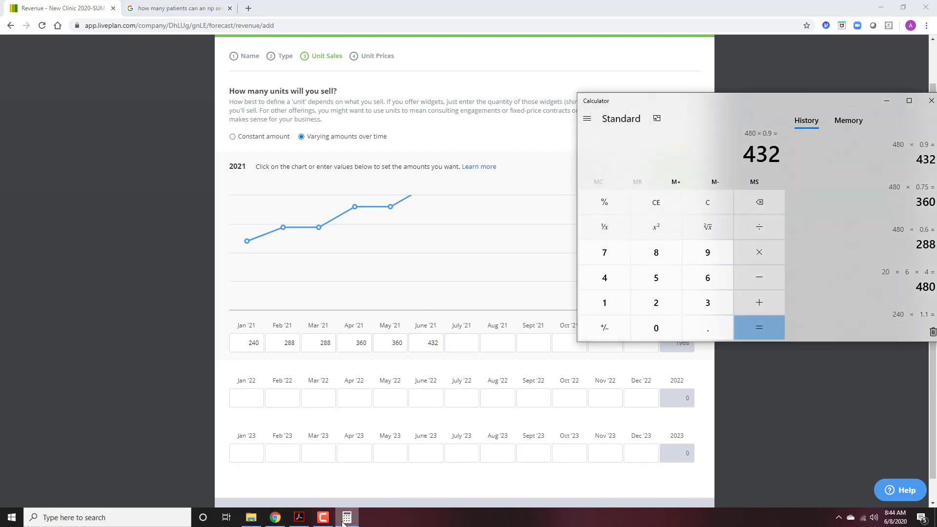
click(345, 519)
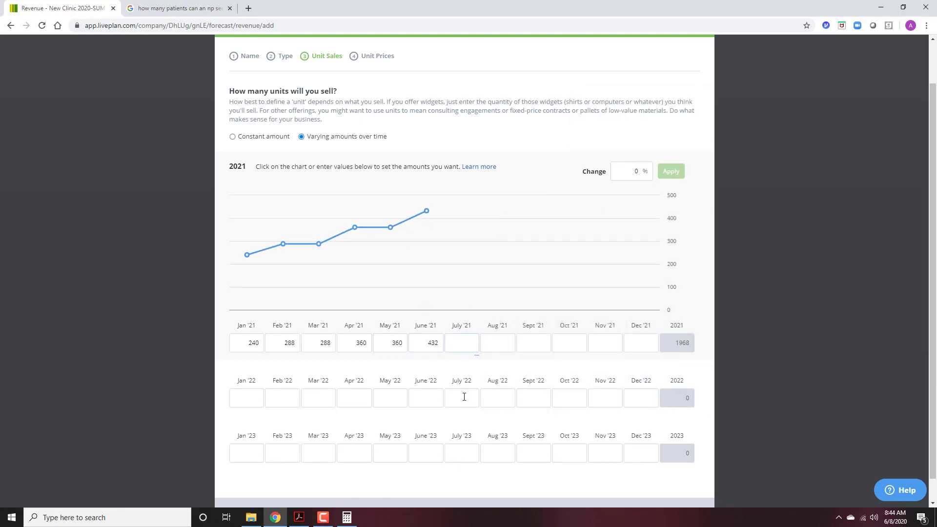
text(480)
key(Tab)
text(480)
key(Tab)
text(480)
key(Tab)
text(480)
key(Tab)
text(480)
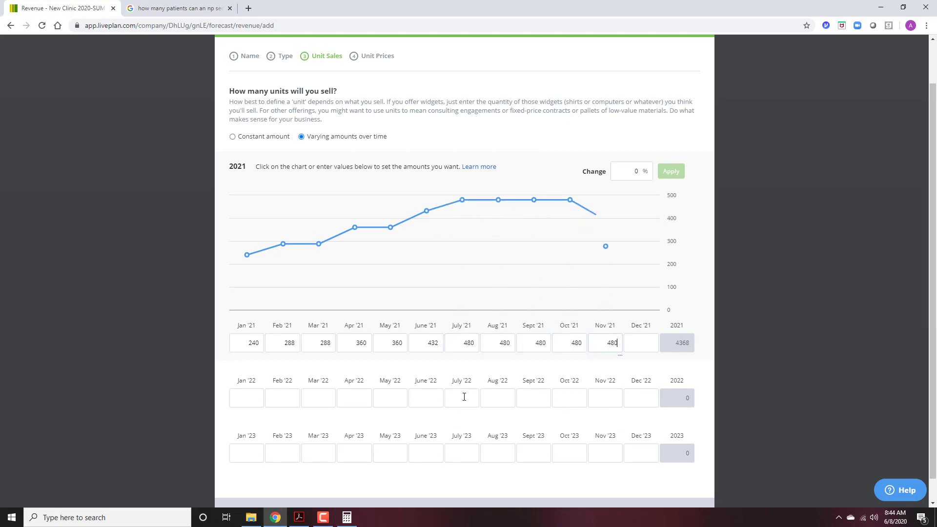
text(480)
click(555, 300)
drag(566, 348, 616, 351)
text(480)
Enter Jan–June '22 patient units: 480, 475, 460, 480, 480, 480.
click(282, 405)
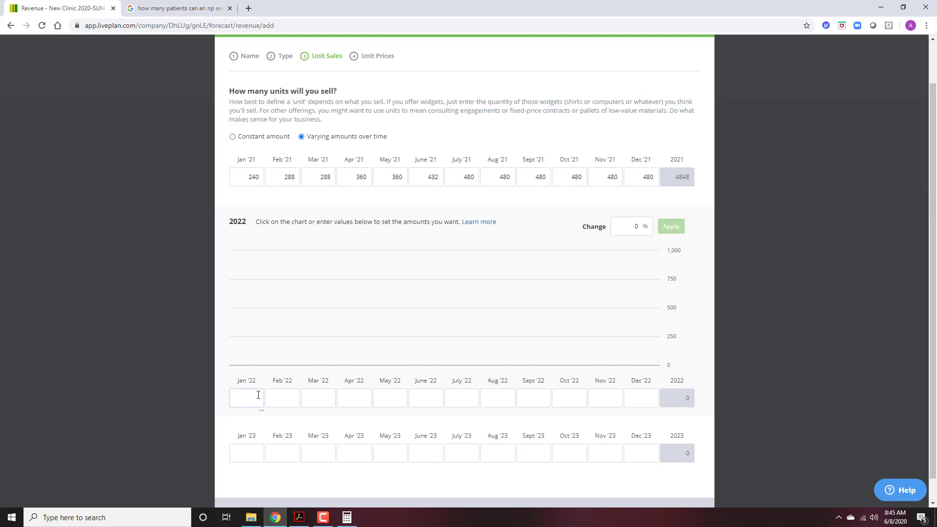
text(480)
key(Tab)
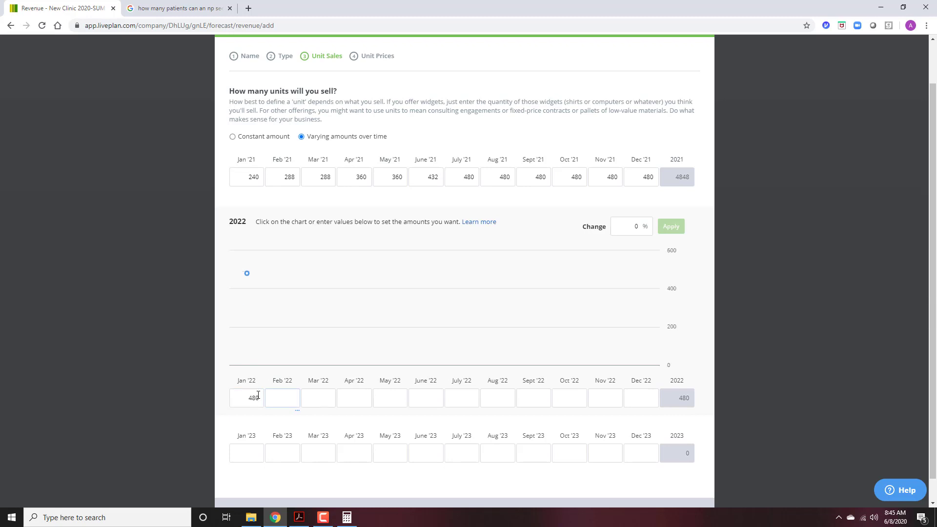
text(475)
key(Tab)
text(460)
key(Tab)
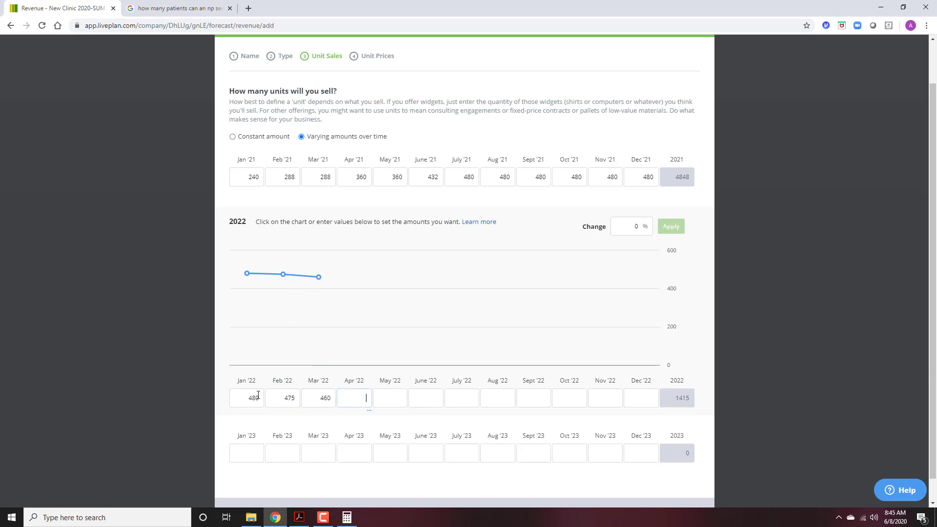
text(480)
key(Tab)
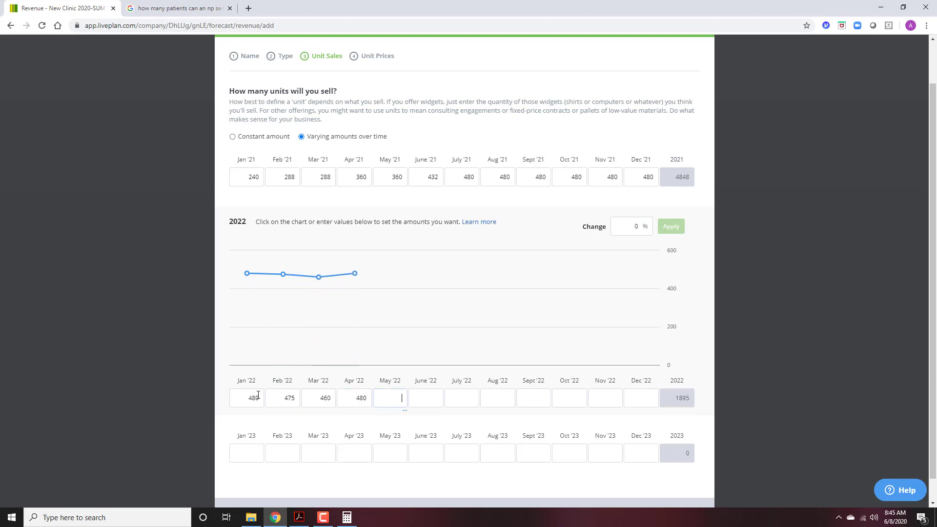
text(480)
key(Tab)
text(480)
key(Tab)
Enter July–Dec '22 patient units: 460, 487, 475, 425, 460, 470.
text(460)
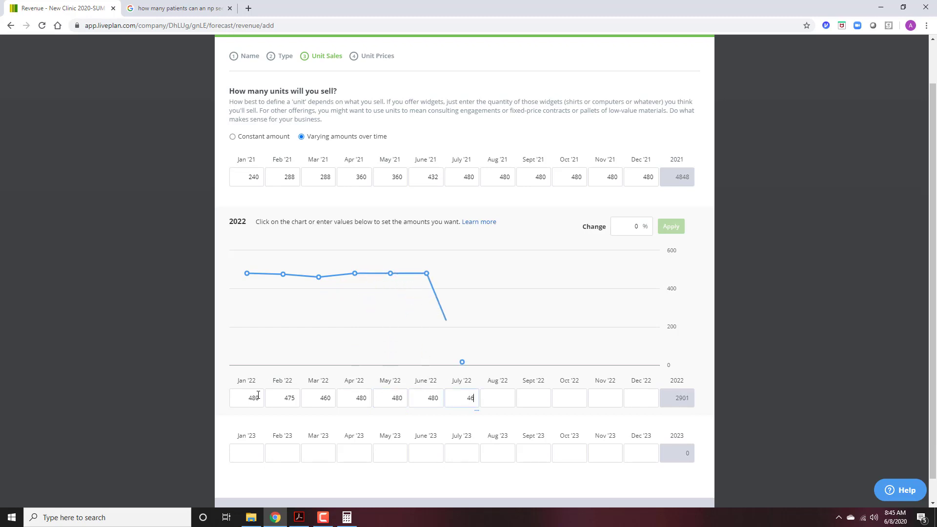
key(Tab)
text(487)
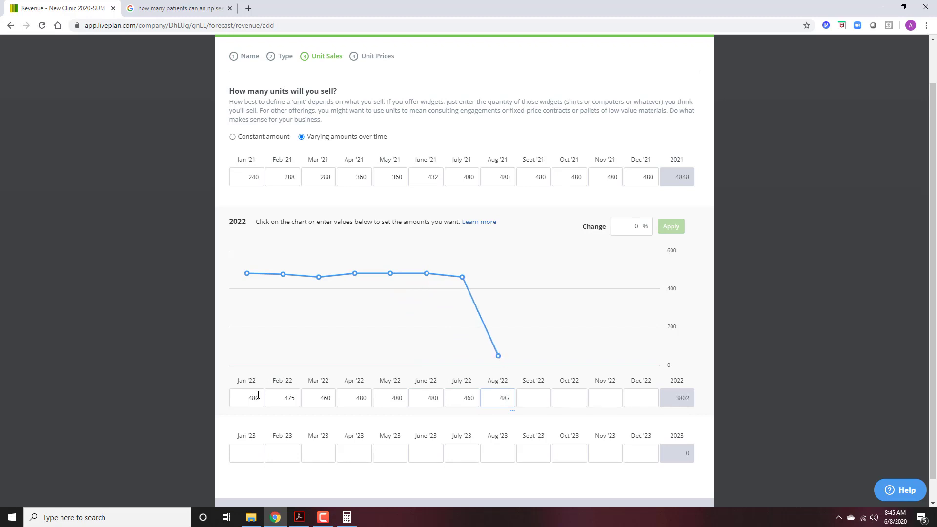
key(Tab)
text(475)
key(Tab)
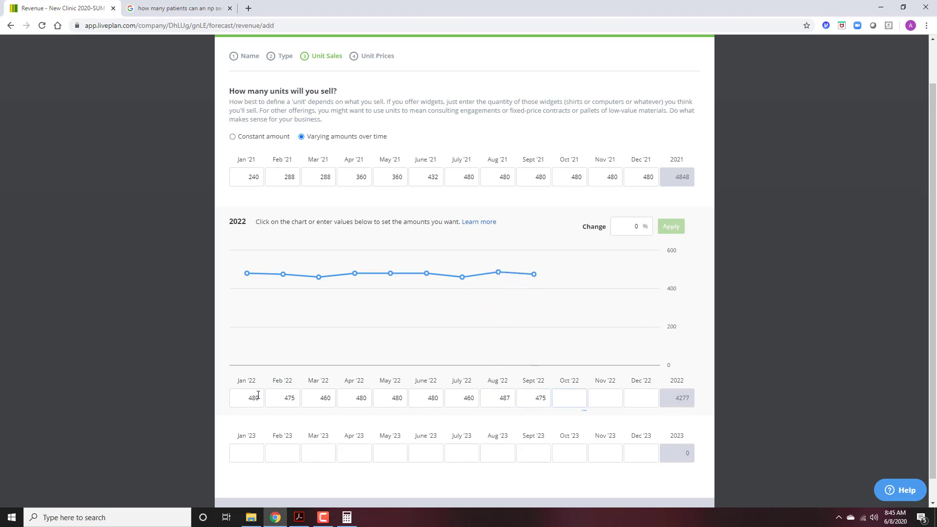
text(425)
key(Tab)
text(460)
key(Tab)
text(470)
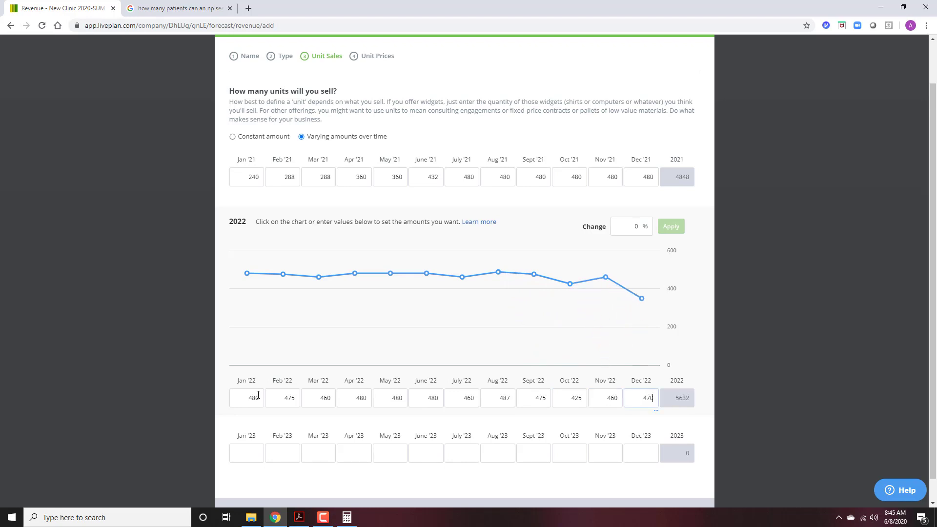
key(Tab)
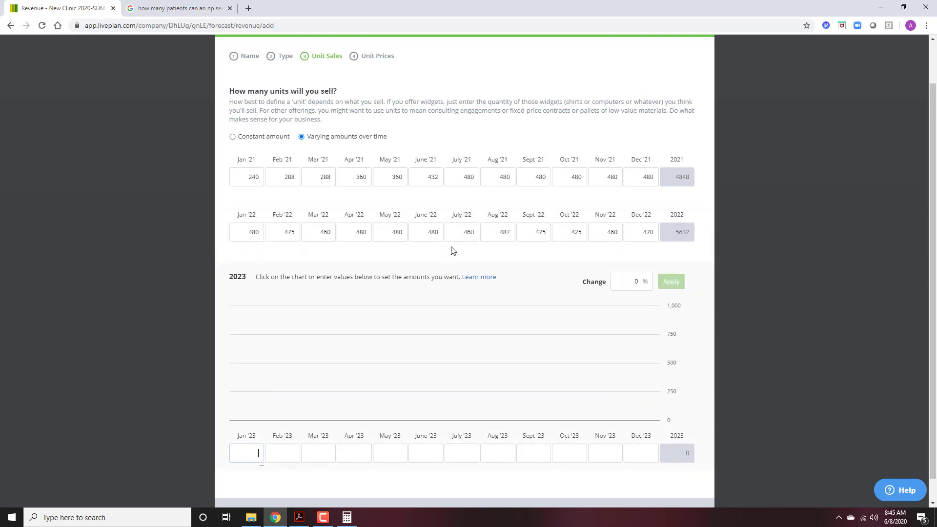
Set the yearly change for 2023 to 0% and apply it.
scroll(484, 231, down, 1)
double_click(636, 256)
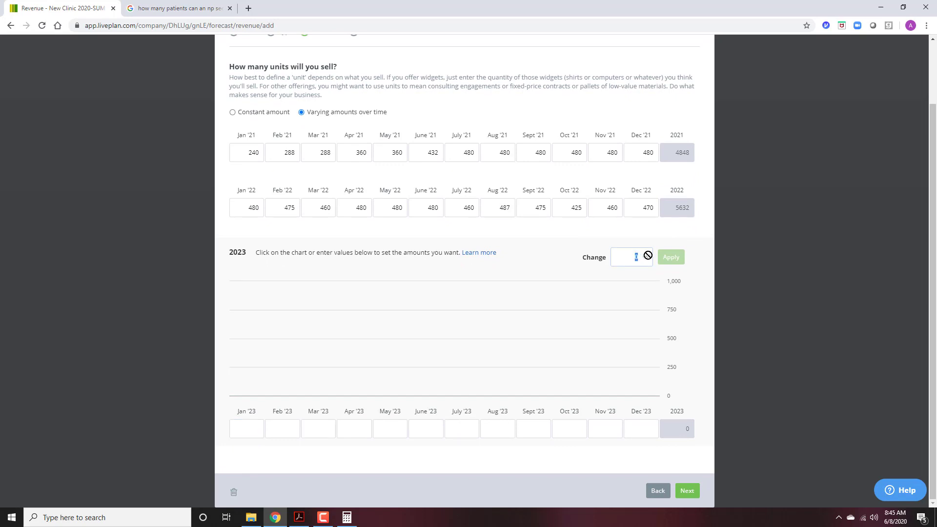
text(0)
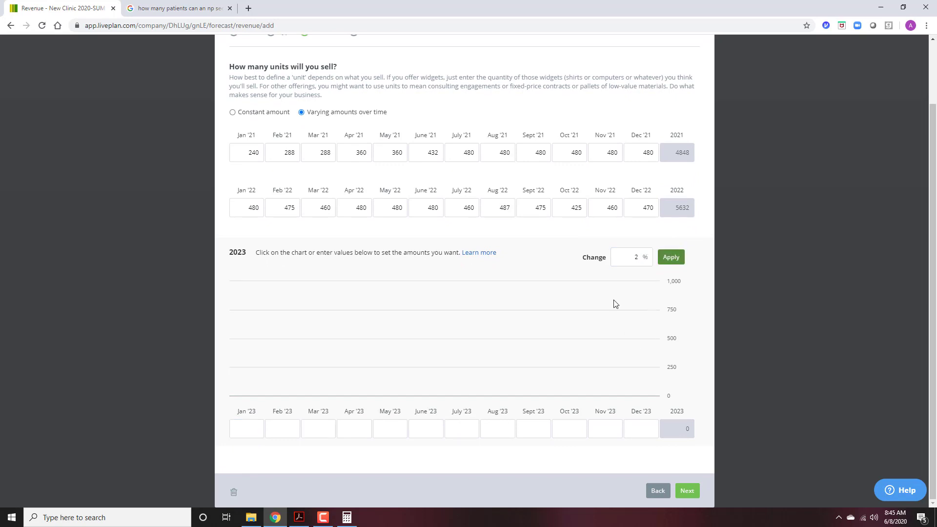
click(671, 258)
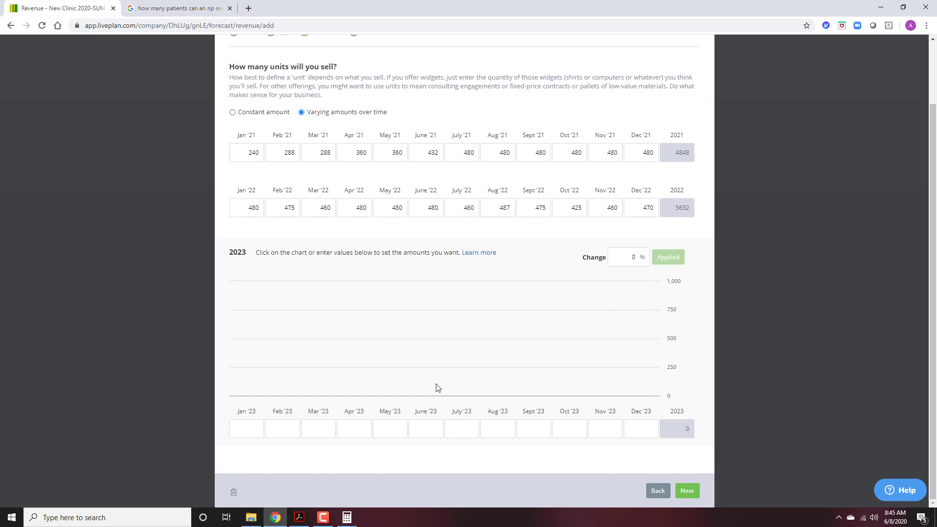
Enter Jan–Jun '23 patient units: 480, 475, 480, 490, 480, 475.
click(256, 425)
text(480)
key(Tab)
text(475)
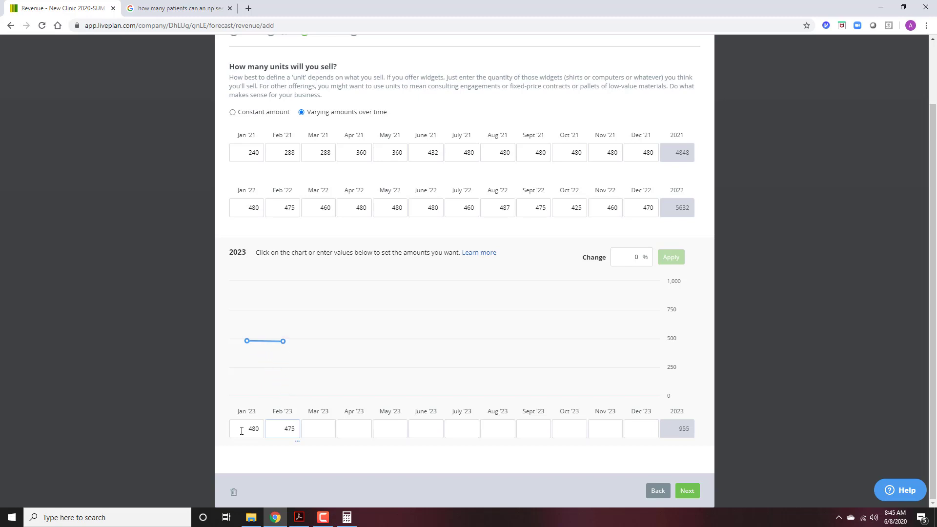
key(Tab)
text(480)
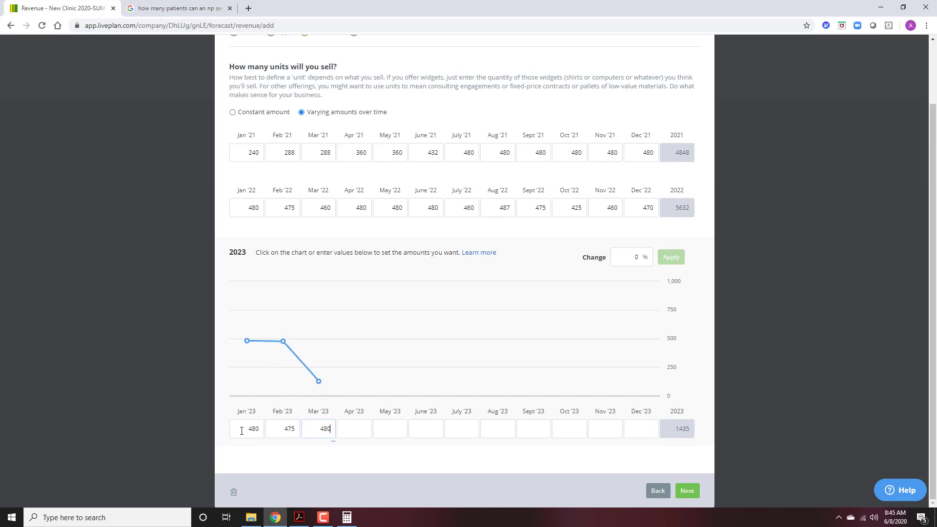
key(Tab)
text(490)
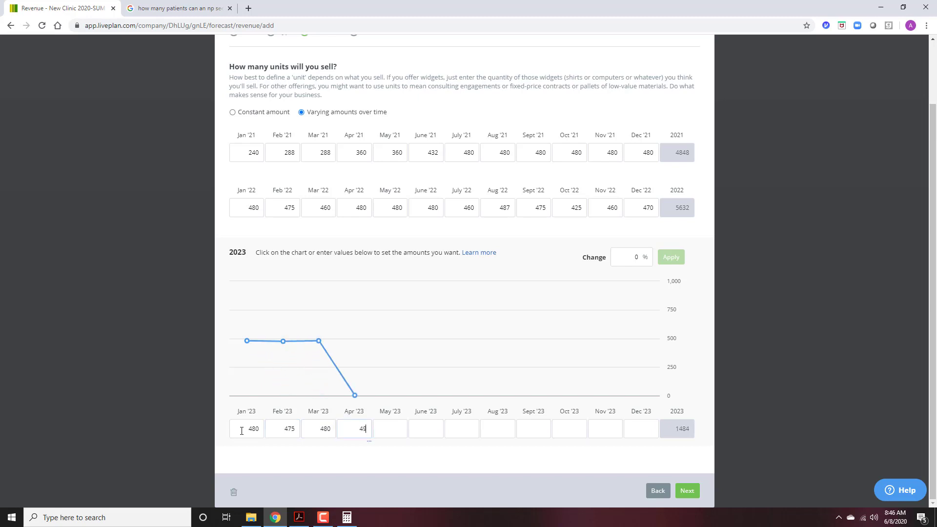
key(Tab)
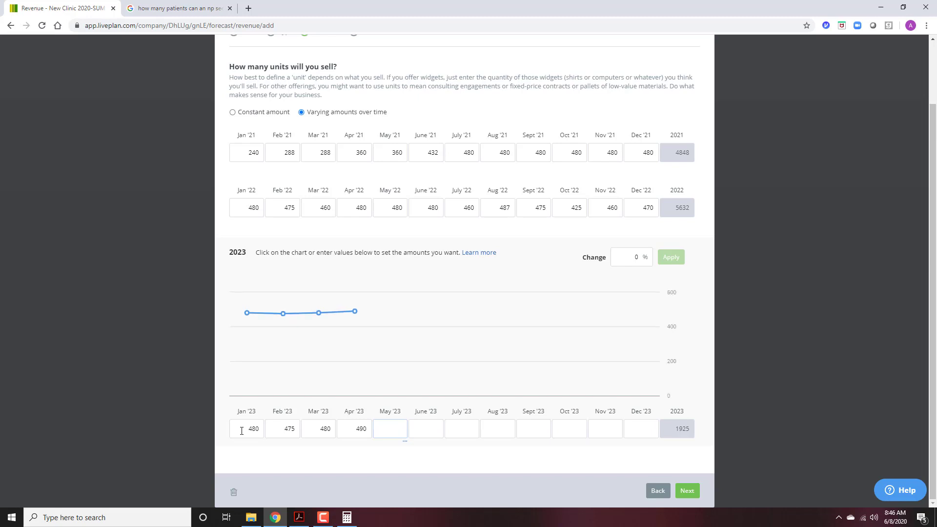
text(480)
key(Tab)
text(4)
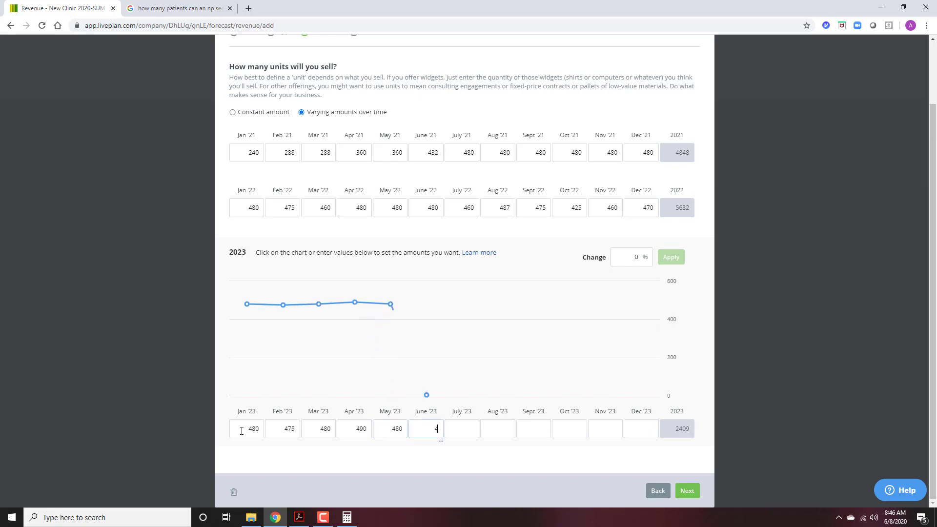
text(75)
Enter Jul–Dec '23 patient units: 425, 460, 470, 478, 480, 480.
key(Tab)
text(42)
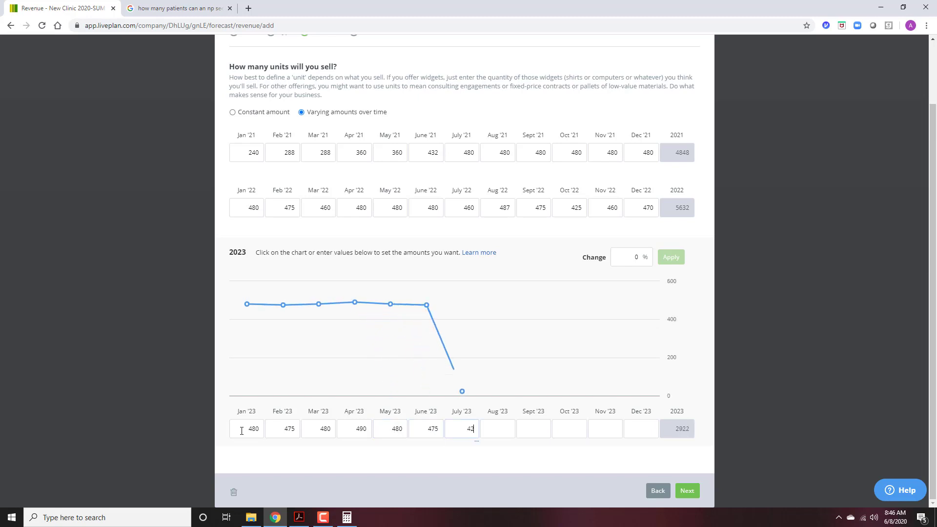
text(5)
key(Tab)
text(460)
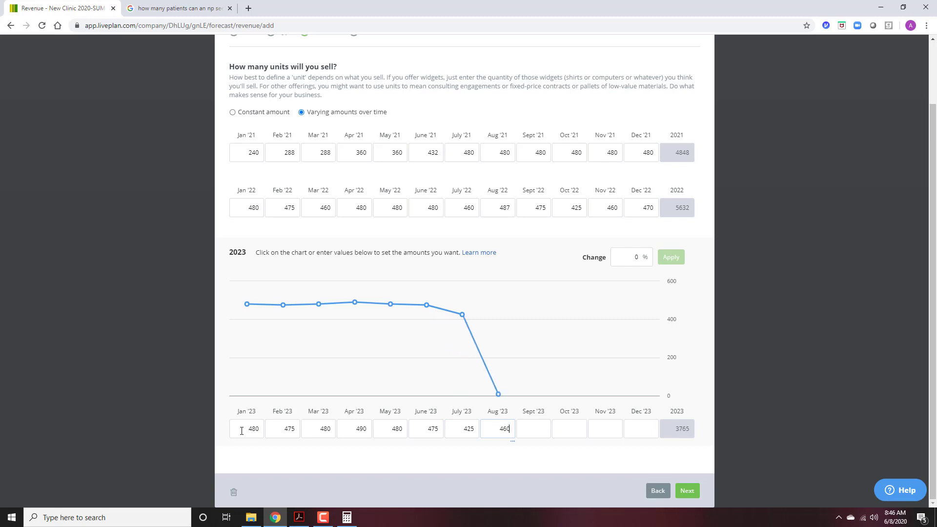
key(Tab)
text(4780)
key(Tab)
text(4780)
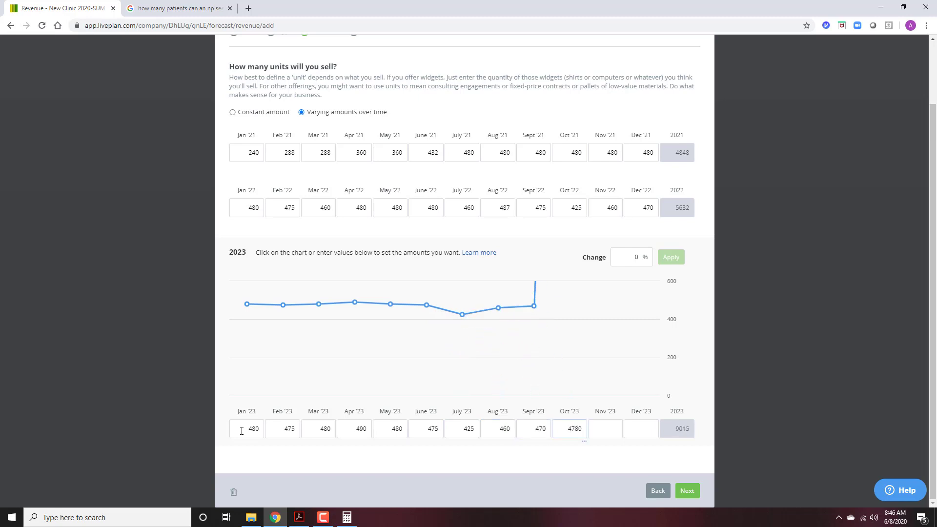
key(BackSpace)
key(Tab)
text(480)
key(Tab)
text(480)
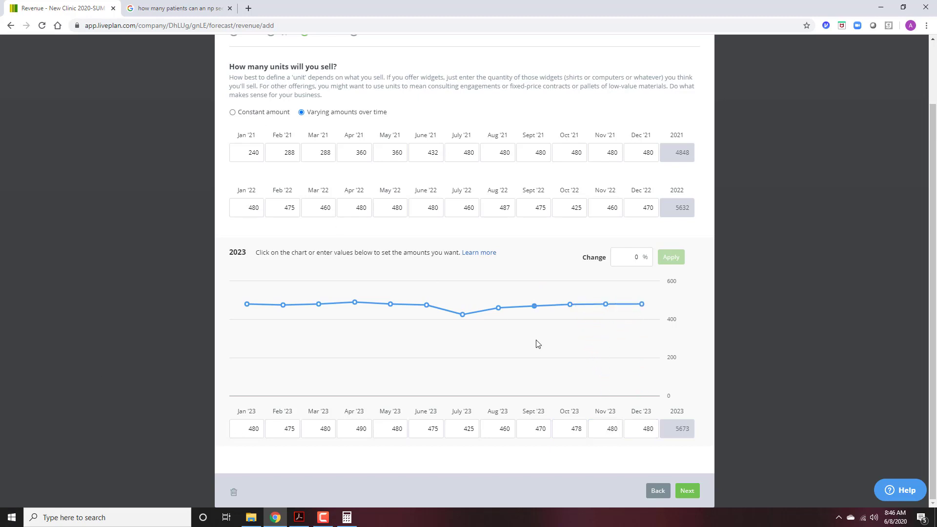
Give Patient Revenue a constant unit price of $150 and save the stream.
click(687, 491)
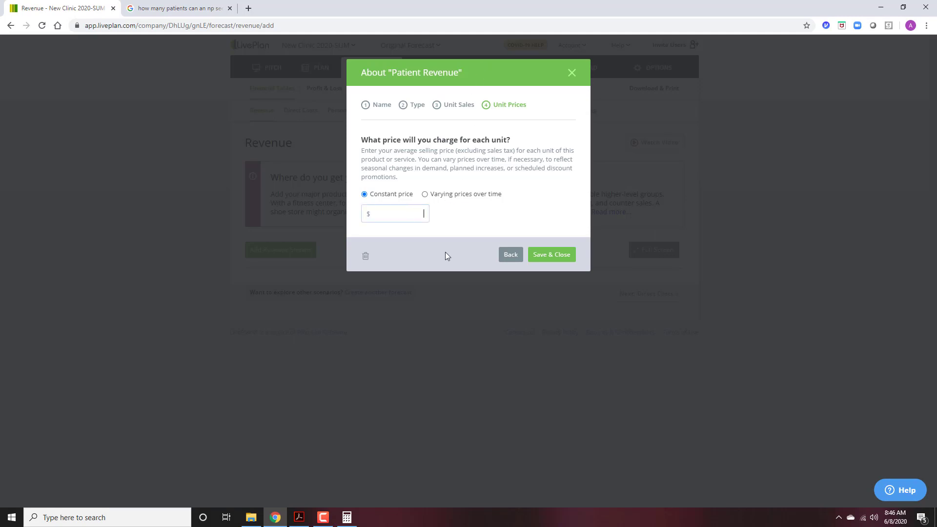
text(150)
click(562, 261)
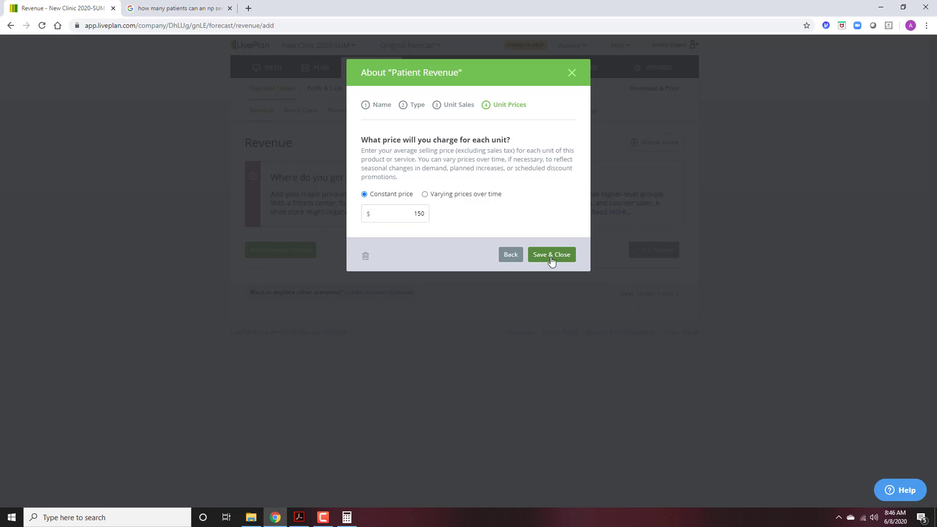
click(557, 255)
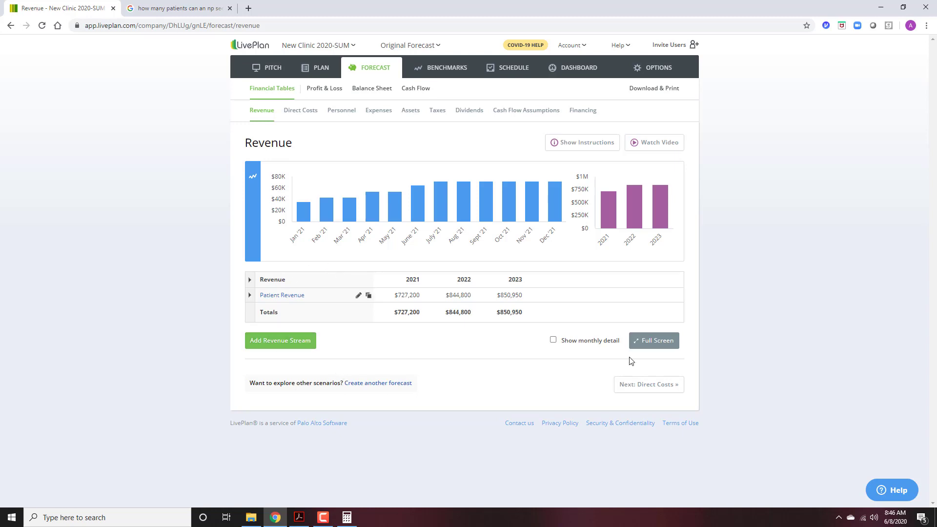
Switch to the Direct Costs page of the forecast.
click(287, 110)
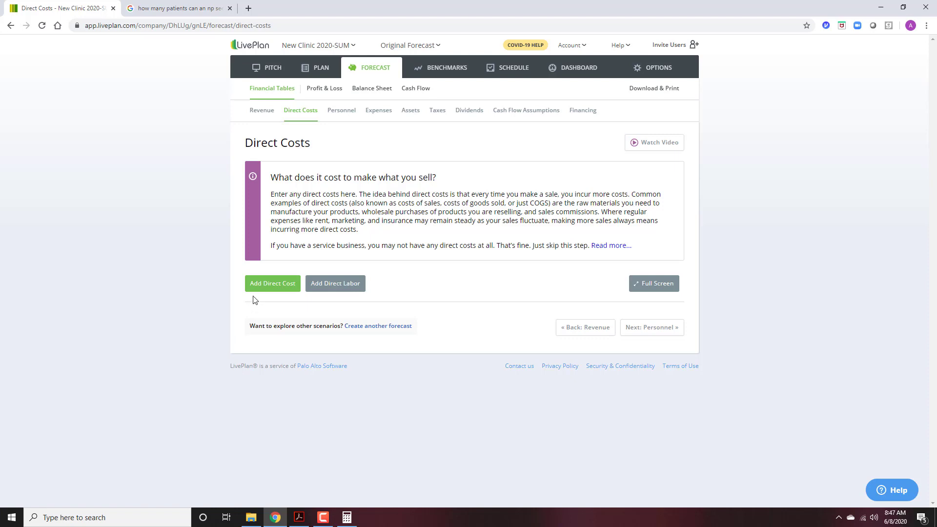
click(261, 285)
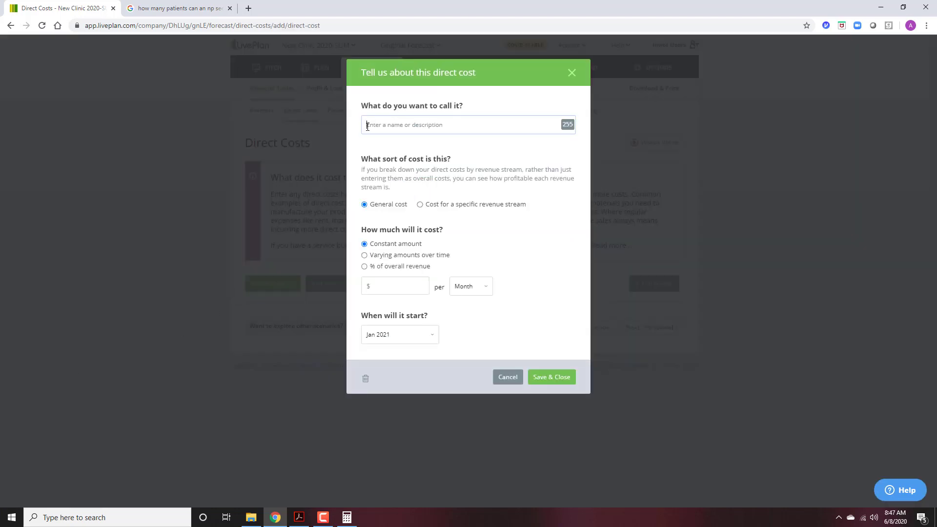
text(M)
key(BackSpace)
key(BackSpace)
key(BackSpace)
text(M)
text(urse)
key(BackSpace)
key(BackSpace)
text(Prax)
key(BackSpace)
text(ctioner)
key(BackSpace)
key(BackSpace)
key(BackSpace)
key(BackSpace)
text(tioner)
key(Tab)
click(478, 297)
click(478, 314)
click(402, 286)
text(84480)
click(456, 250)
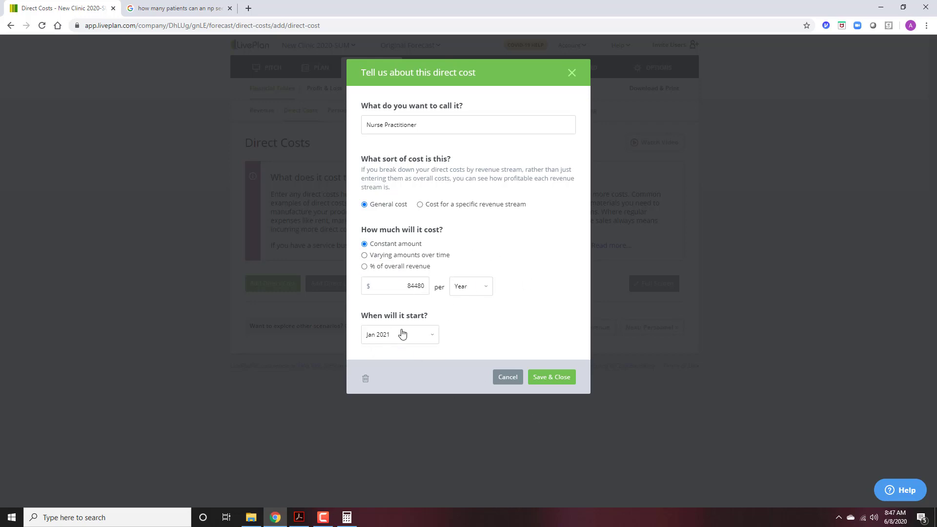
click(561, 381)
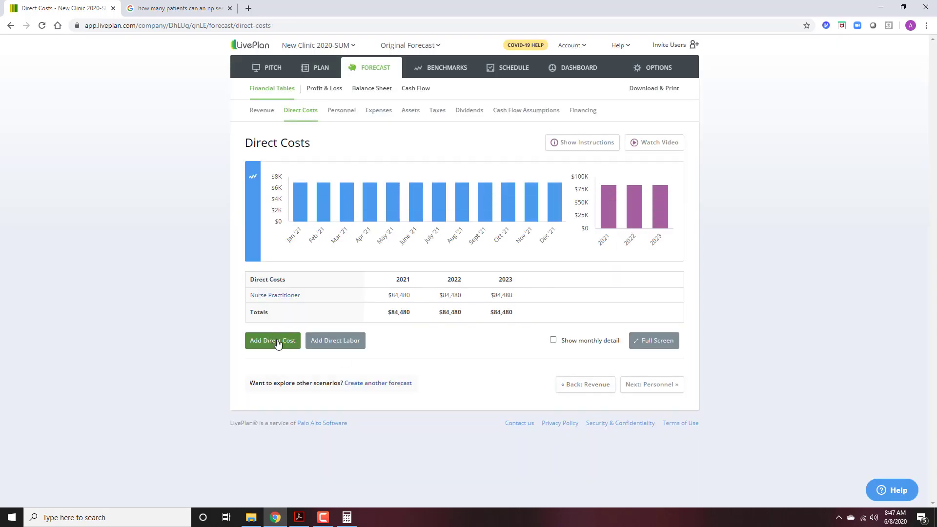
click(265, 297)
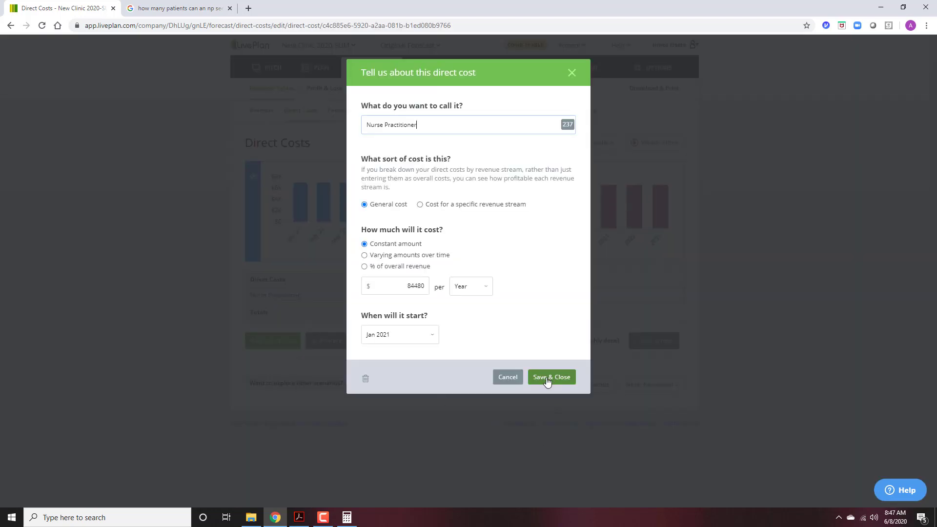
click(365, 378)
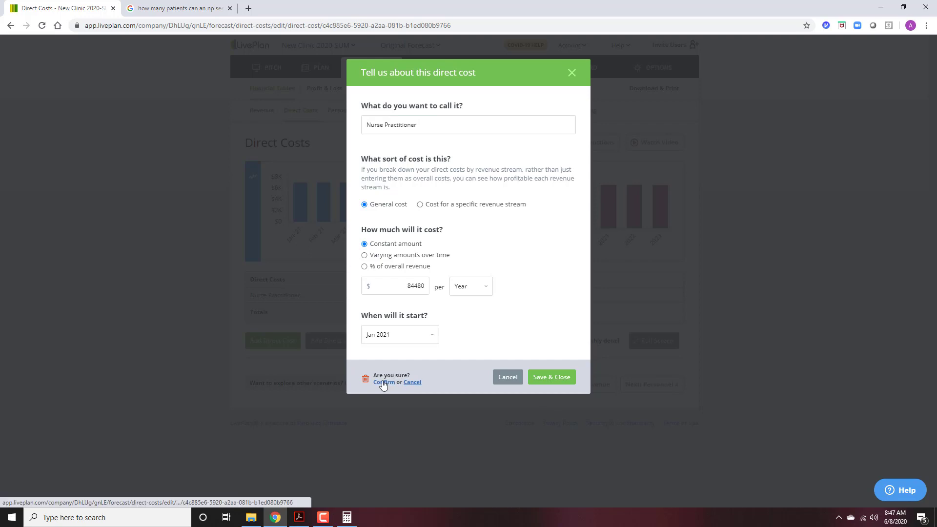
click(384, 383)
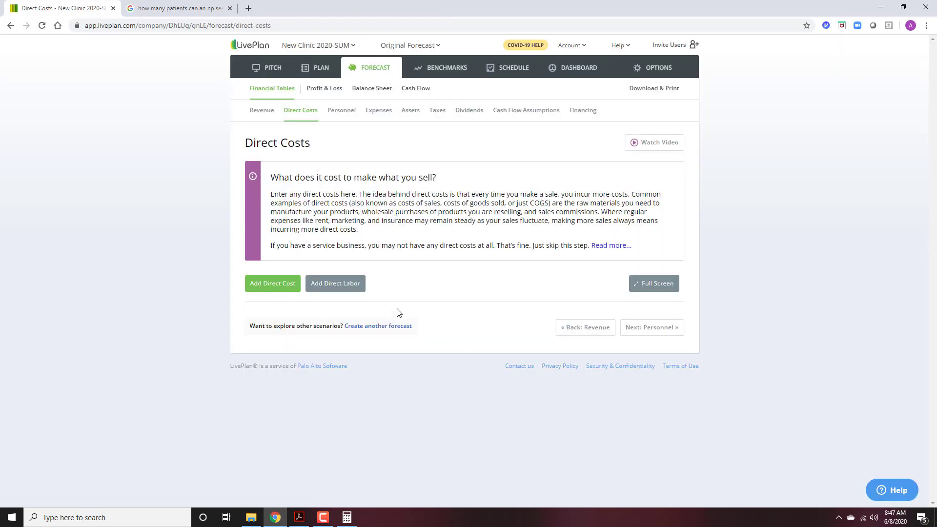
click(337, 283)
Name a new employee Nurse Practitioner and classify the role as direct labor.
click(378, 226)
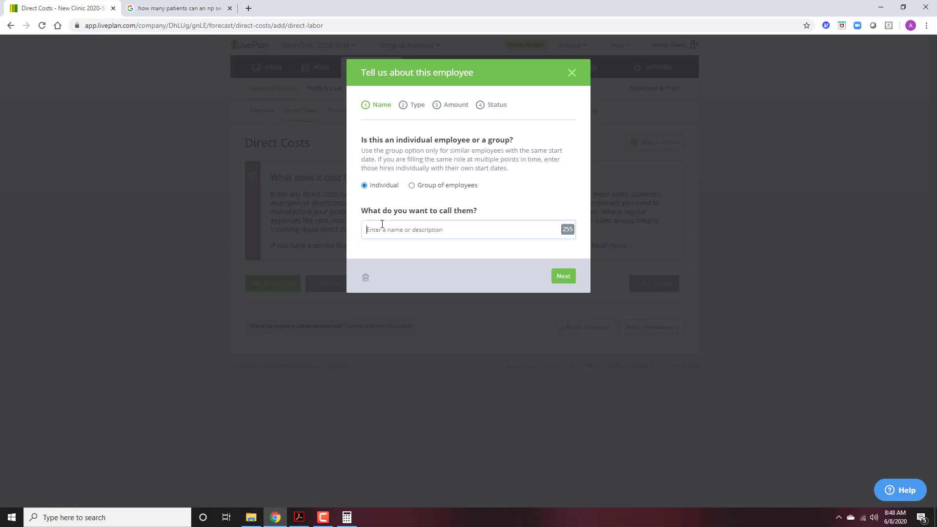
text(Nurse Practitioner)
double_click(549, 280)
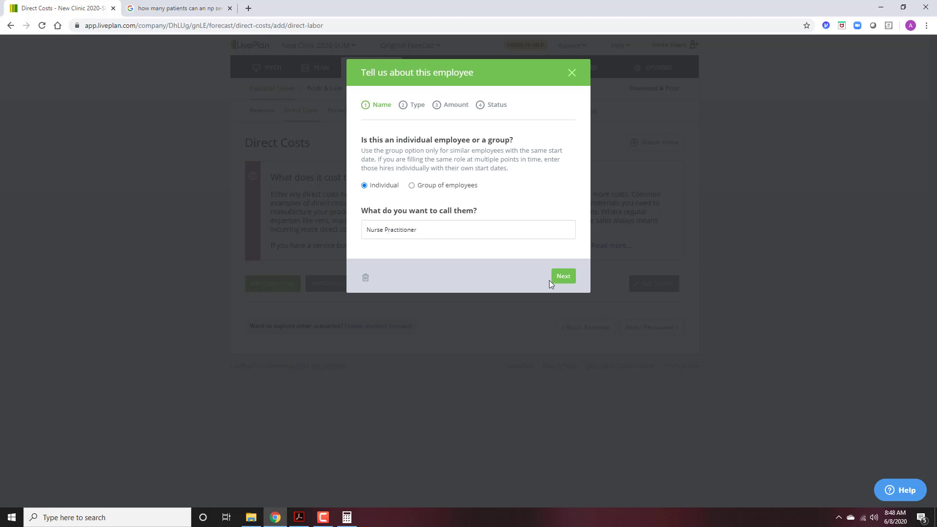
click(559, 277)
click(404, 214)
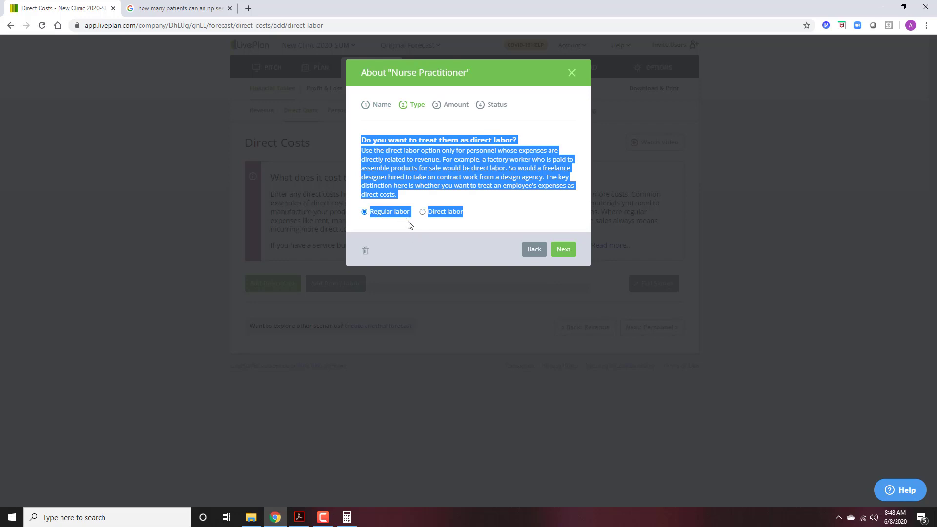
click(423, 211)
Pay the Nurse Practitioner $84,480 per year with 3% annual raises and save.
click(562, 249)
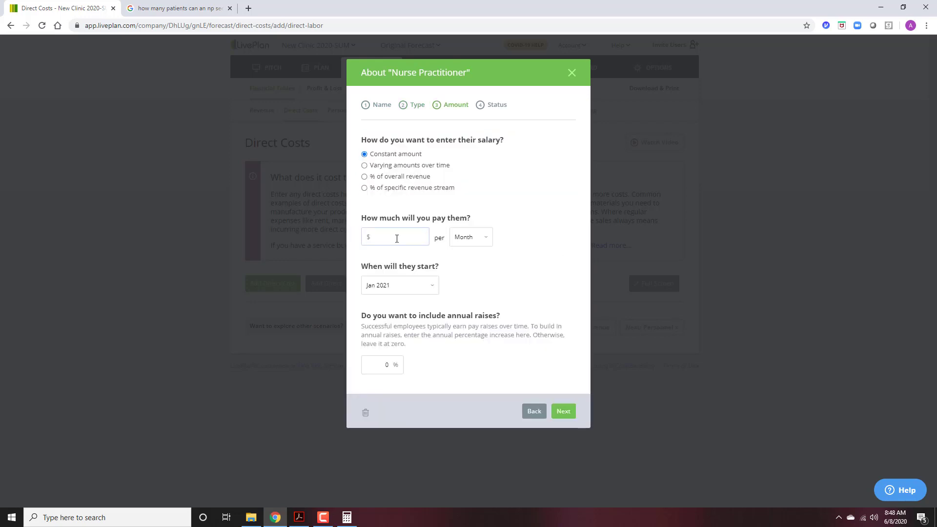
text(84480)
click(472, 237)
click(465, 265)
click(374, 364)
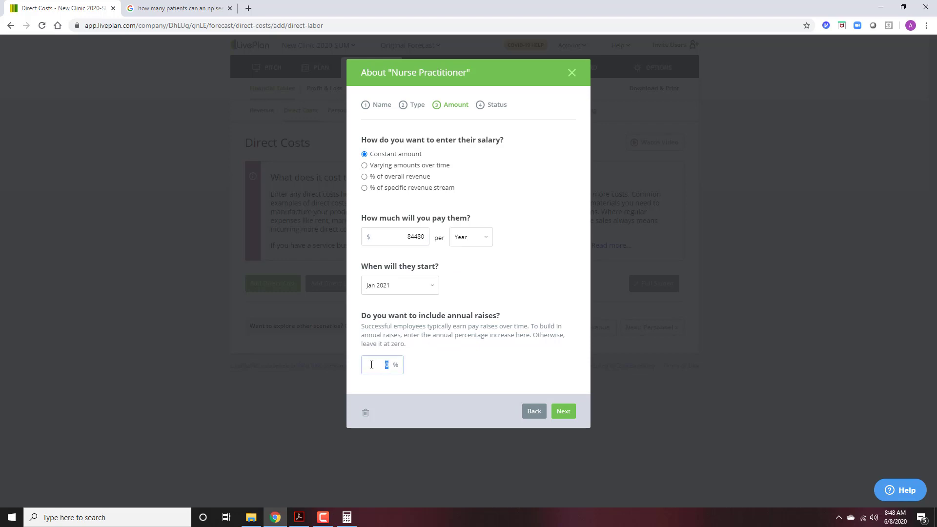
text(3)
click(564, 411)
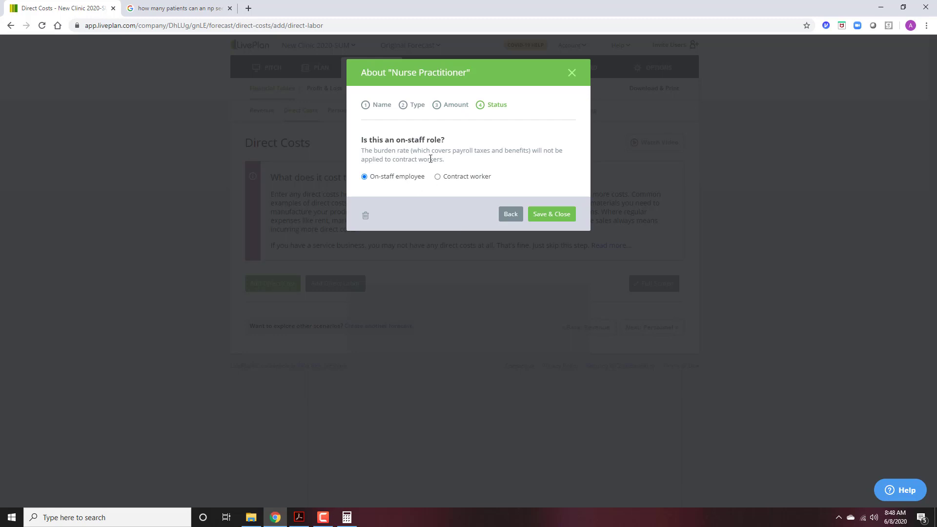
click(562, 218)
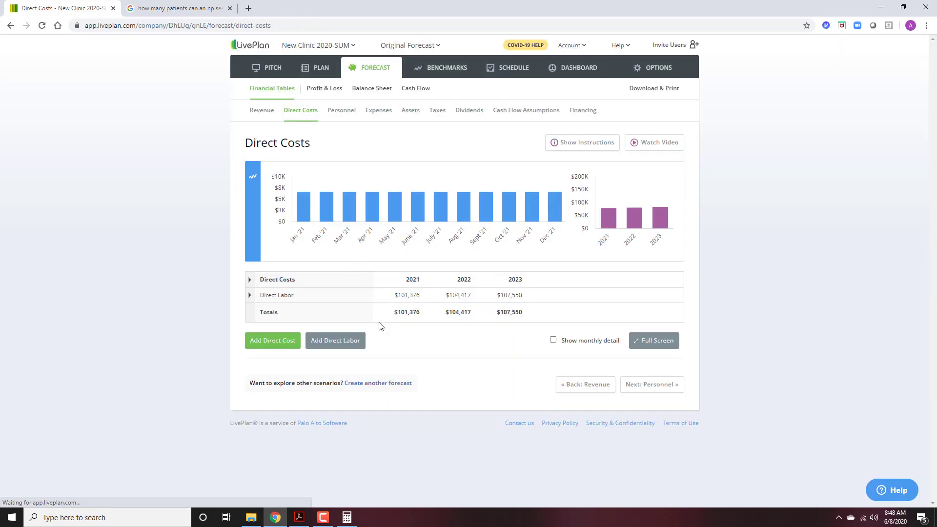
Start a direct cost named RN, then cancel and discard it.
click(266, 344)
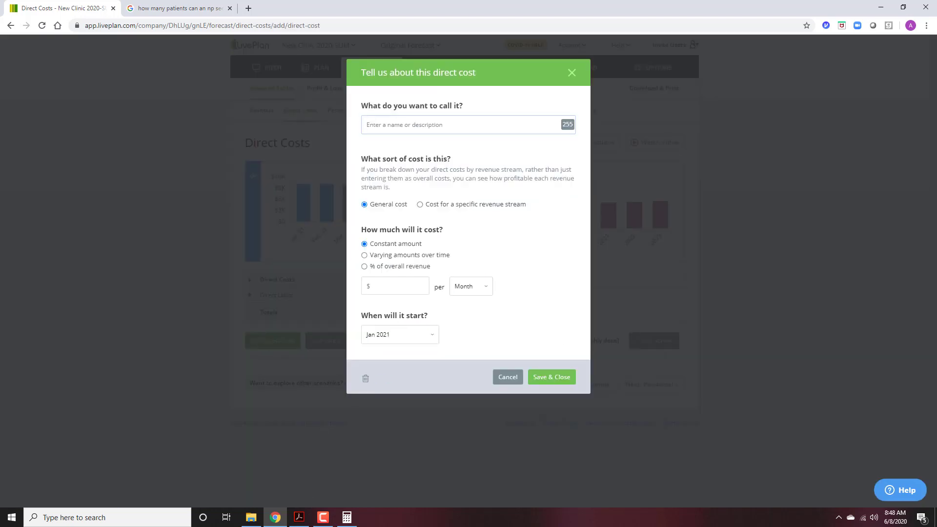
click(395, 128)
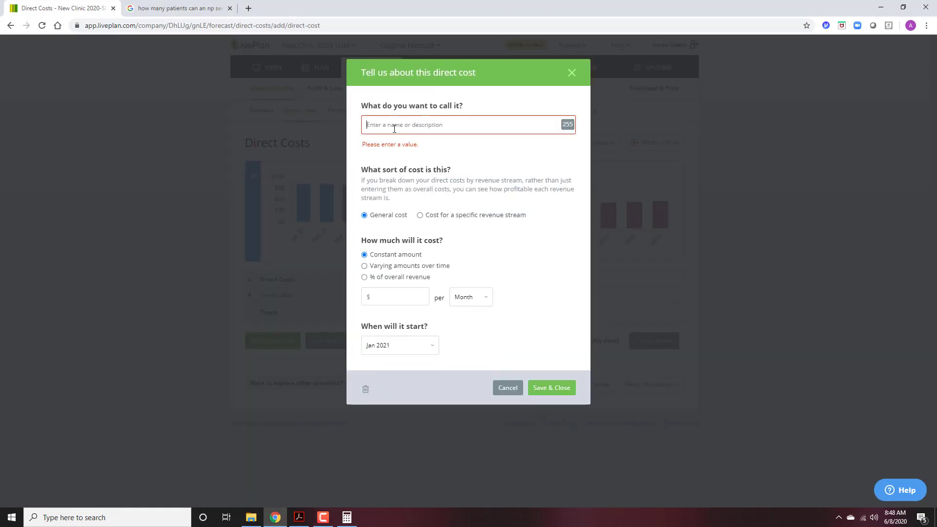
text(RN)
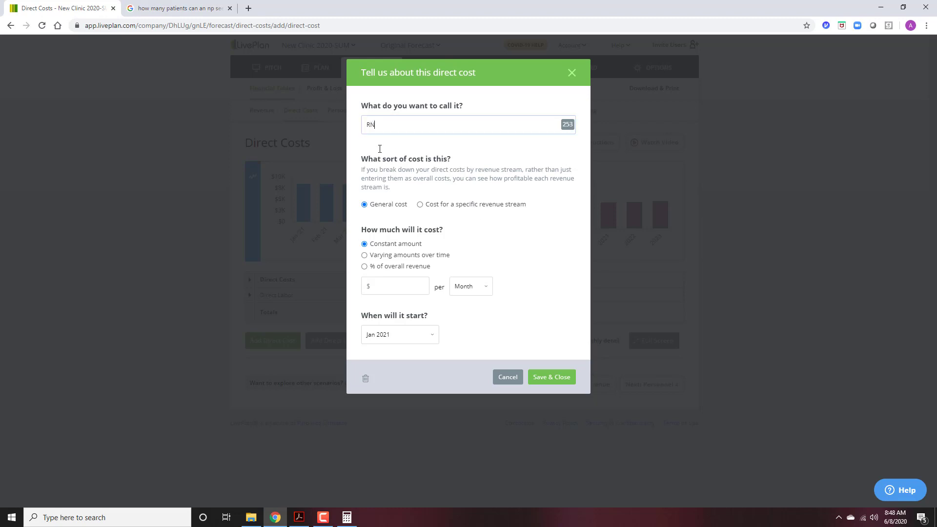
key(Tab)
click(501, 379)
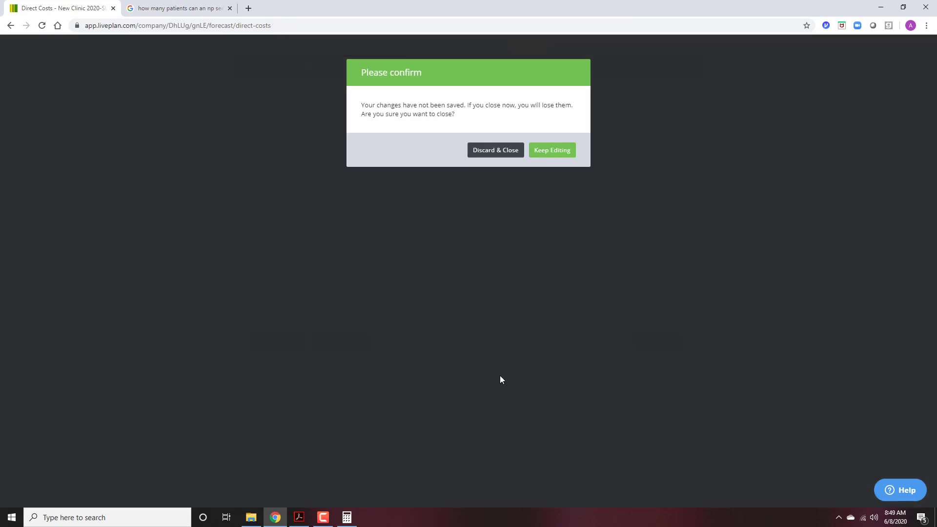
click(476, 156)
Add a direct labor employee named RN.
click(332, 341)
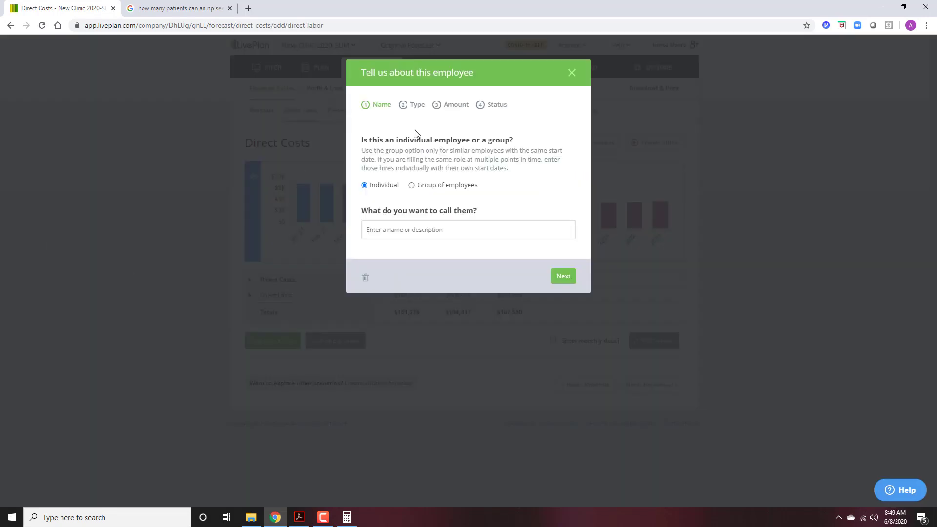
click(404, 228)
text(RN)
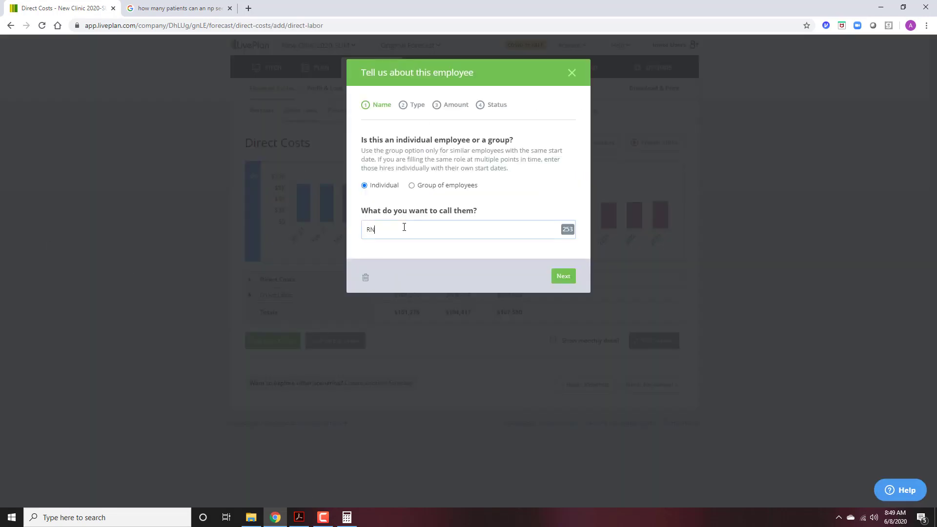
click(563, 268)
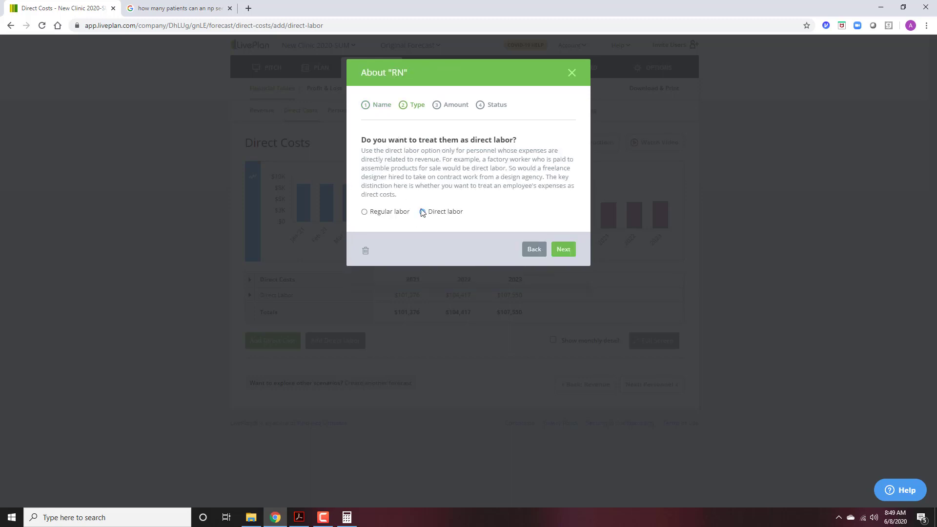
click(561, 252)
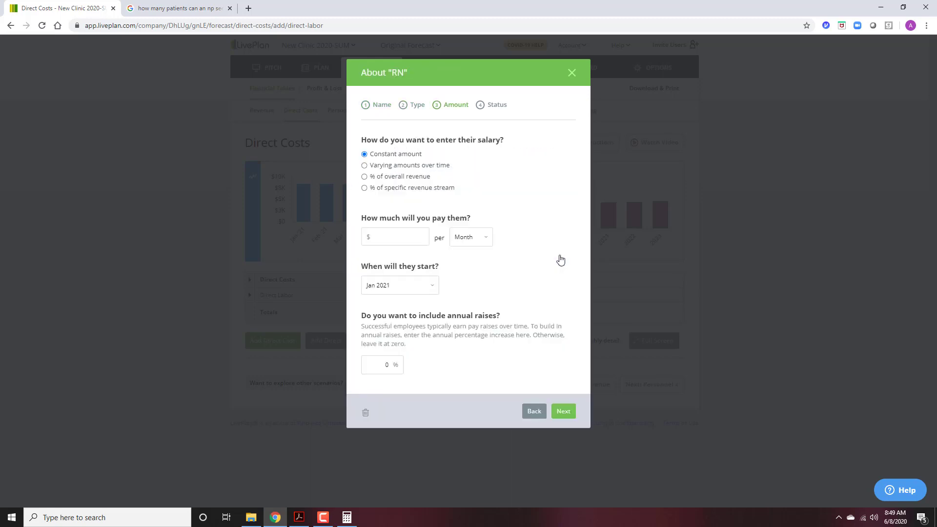
Pay the RN $49,152 per year with 3% annual raises and save.
click(414, 236)
text(49152)
click(462, 240)
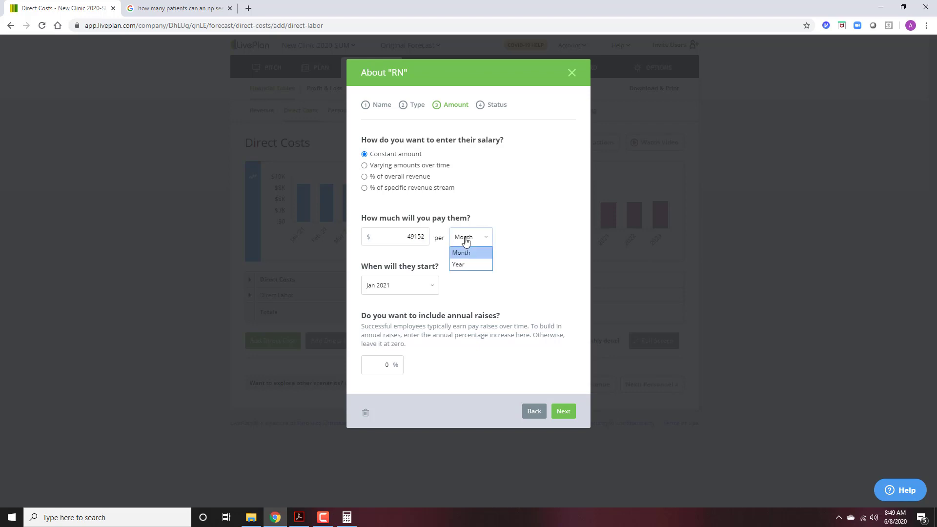
click(460, 265)
click(385, 367)
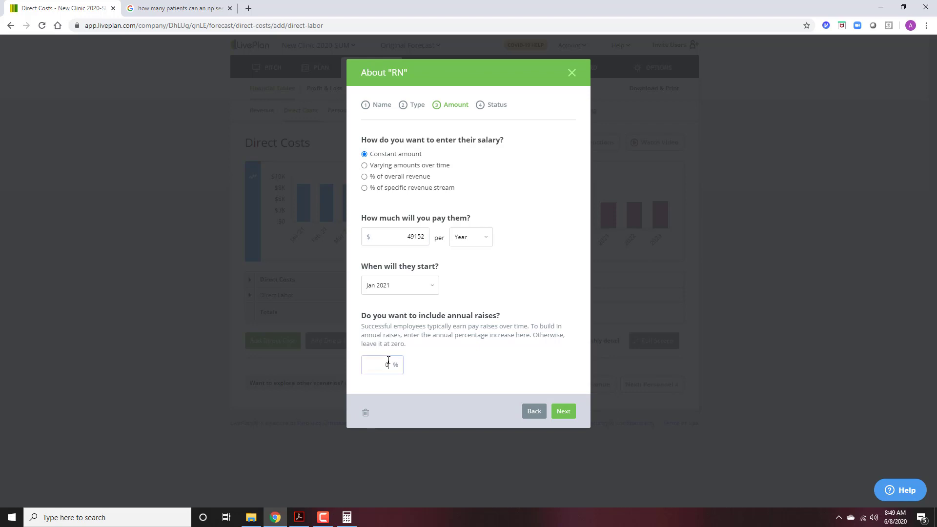
text(3)
click(573, 413)
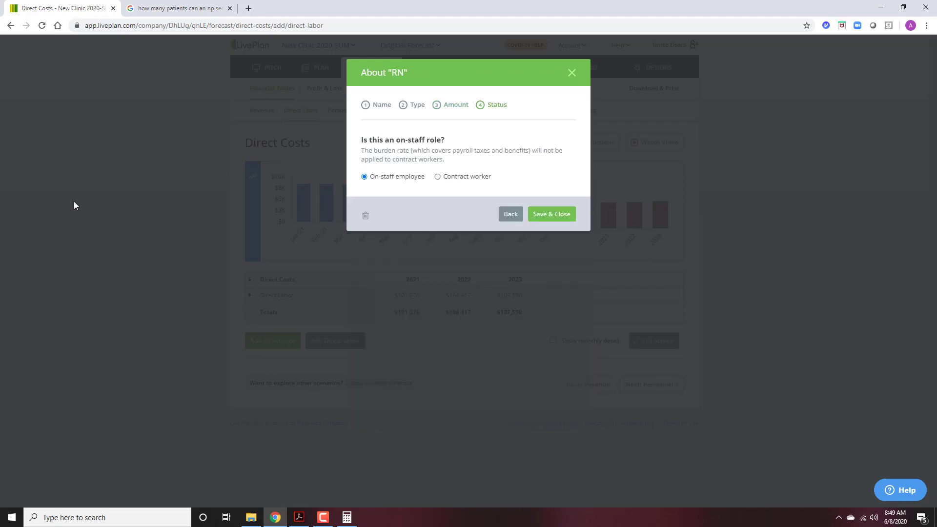
click(546, 216)
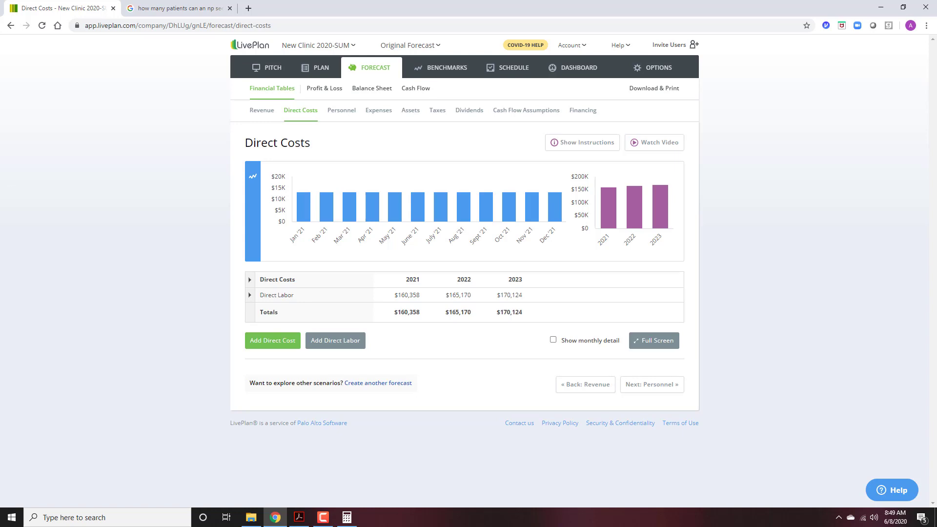
Cancel a stray direct cost and add a direct labor employee named Physician.
click(265, 344)
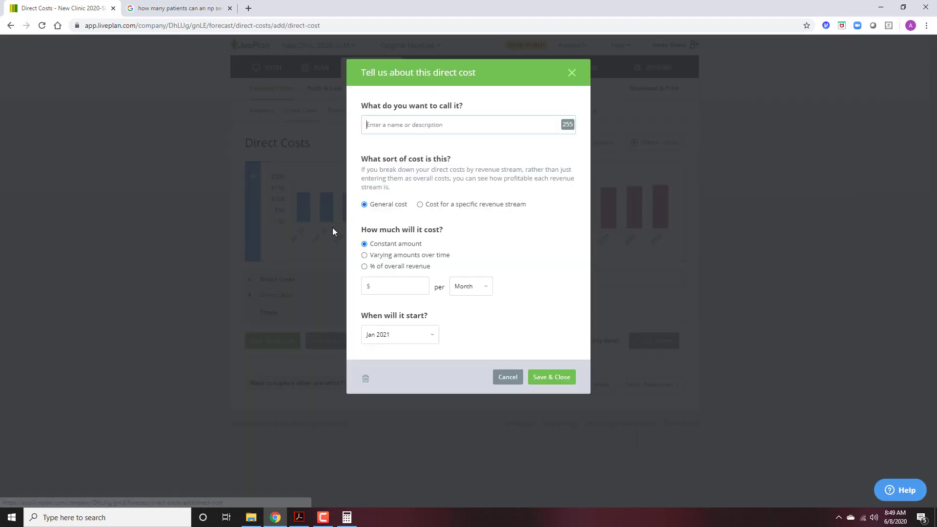
click(508, 377)
click(344, 341)
click(408, 233)
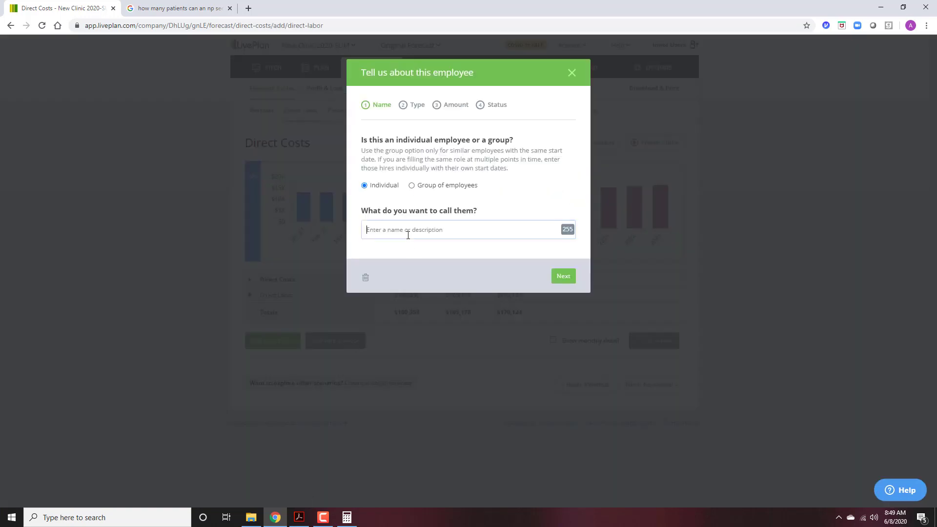
text(Physician)
click(571, 277)
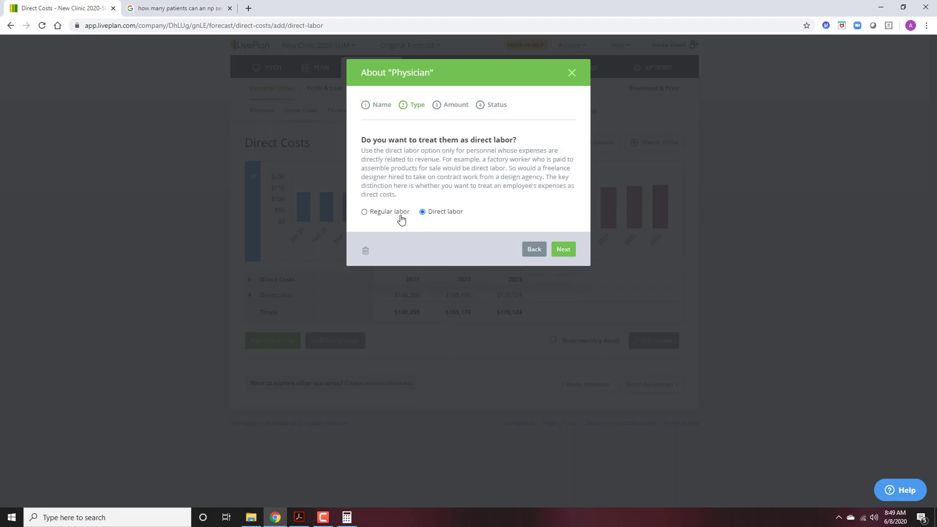
click(561, 253)
Pay the Physician $120,000 per year with 3% annual raises and save.
click(370, 240)
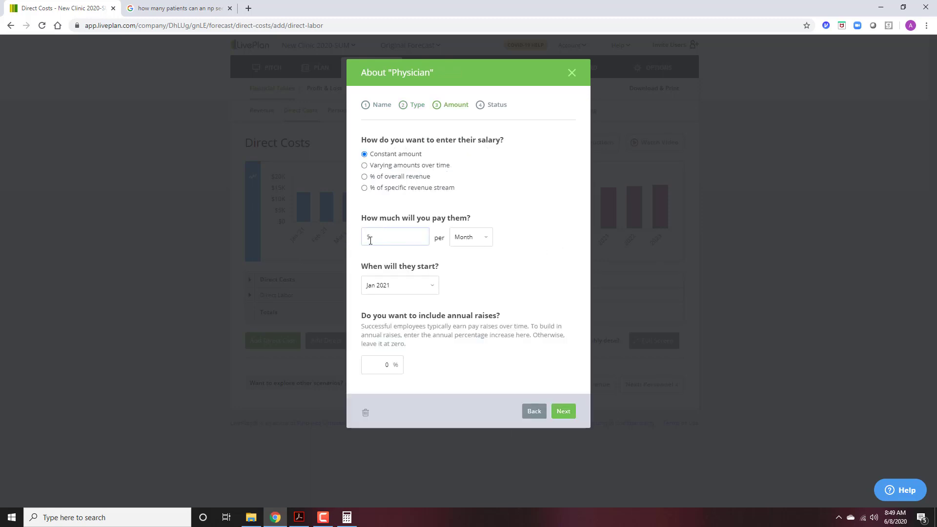
text(1200000)
key(BackSpace)
click(469, 239)
click(465, 263)
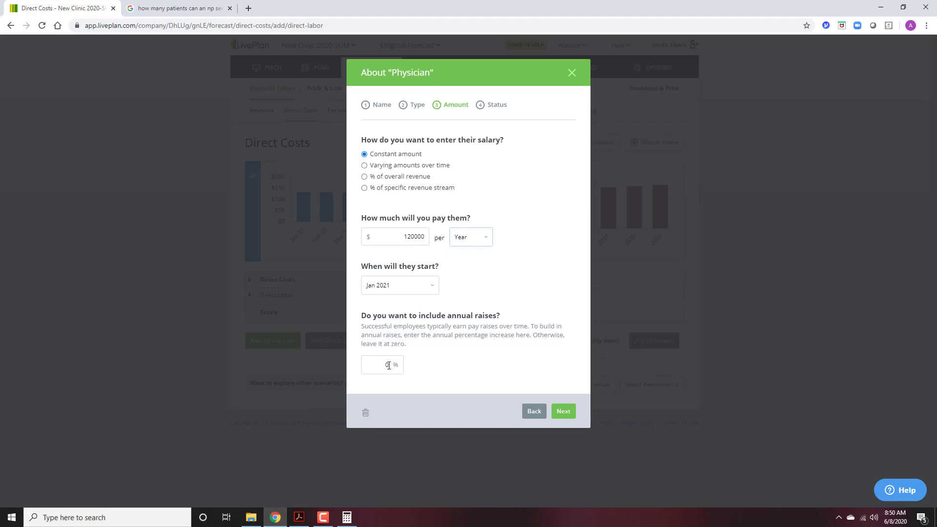
click(386, 366)
text(3)
click(562, 413)
click(566, 214)
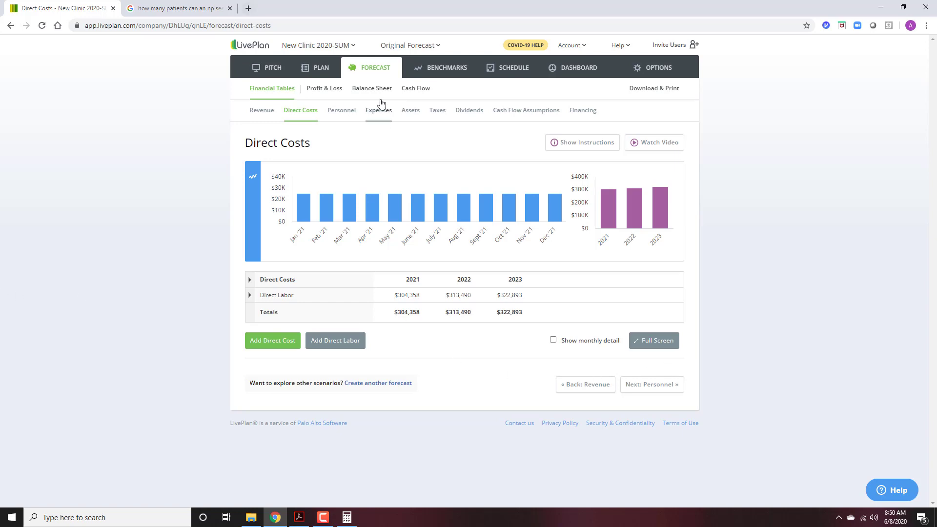
On the Personnel page, add a Medical Assistant employee as regular labor.
click(340, 113)
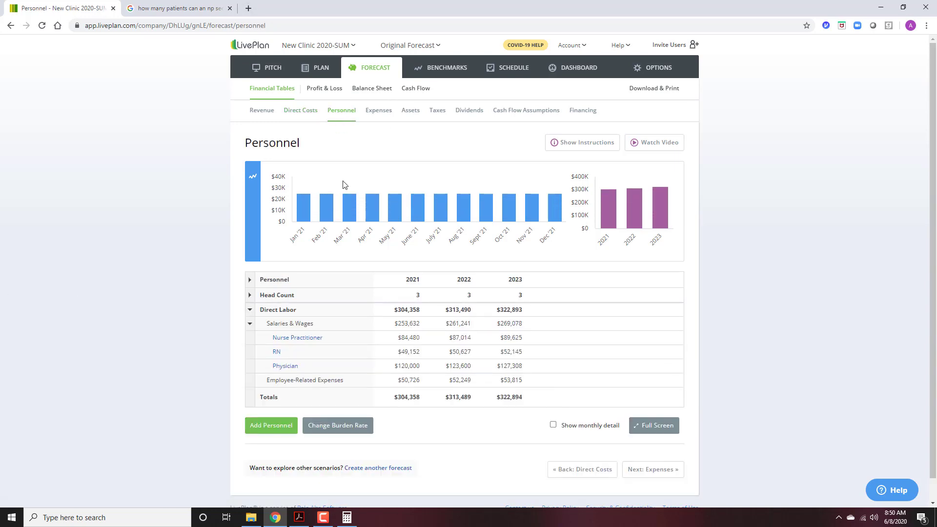
click(280, 431)
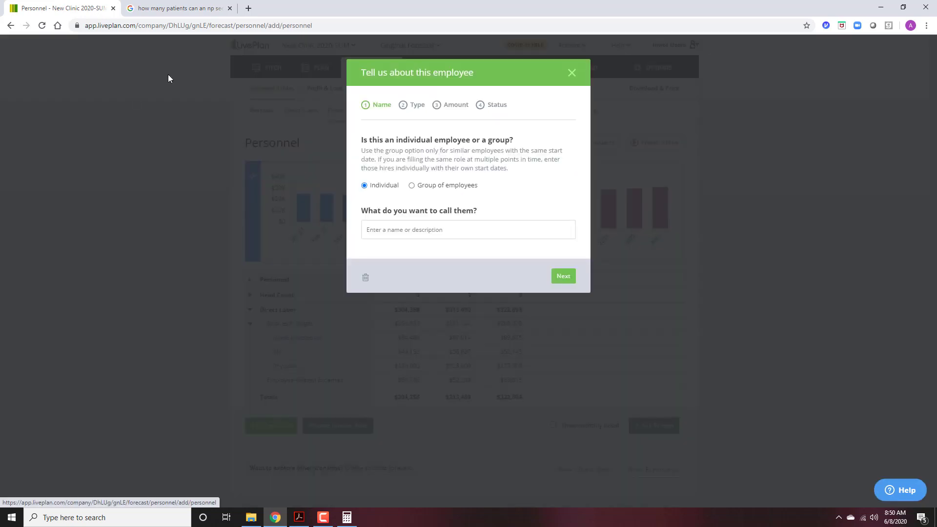
click(415, 233)
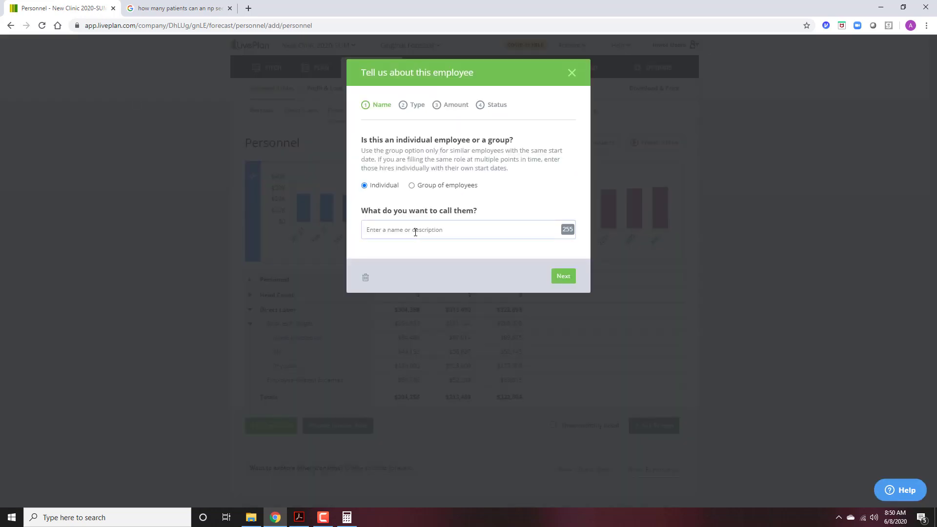
text(Medical Assistant)
click(435, 205)
click(564, 278)
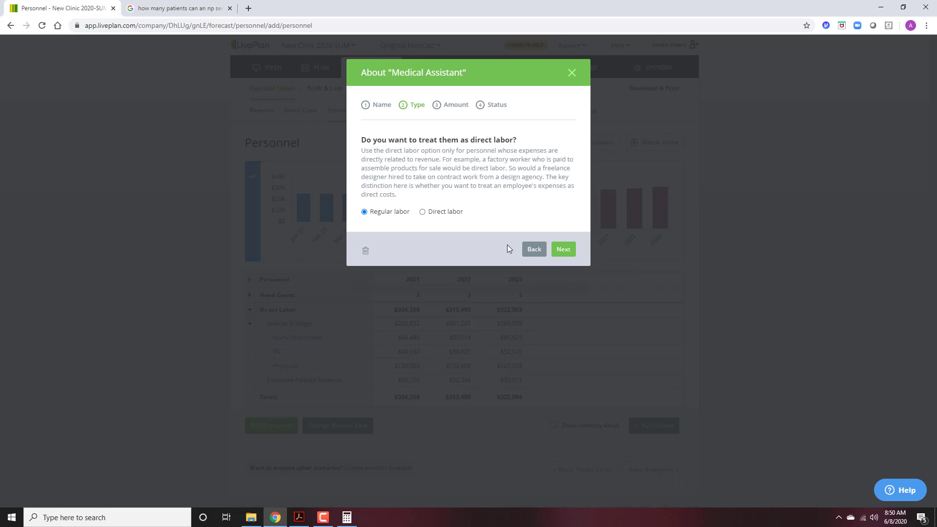
click(564, 250)
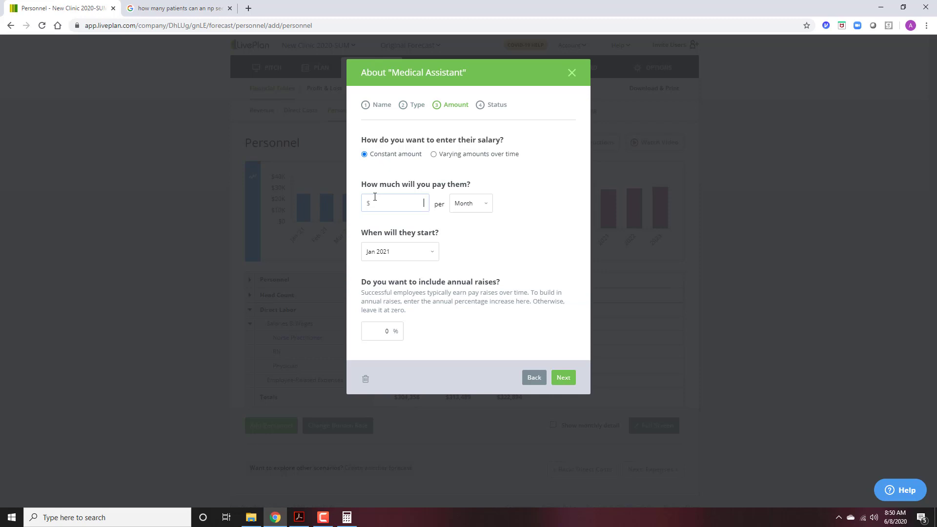
Pay the Medical Assistant $24,576 per year with 2% annual raises and save.
text(24576)
key(Tab)
click(468, 205)
click(471, 230)
click(381, 337)
text(2)
click(566, 378)
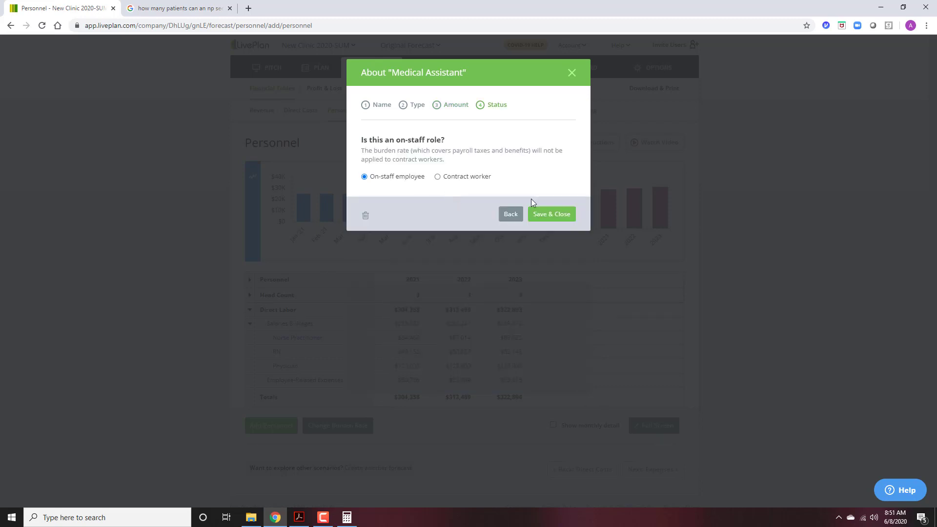
click(552, 214)
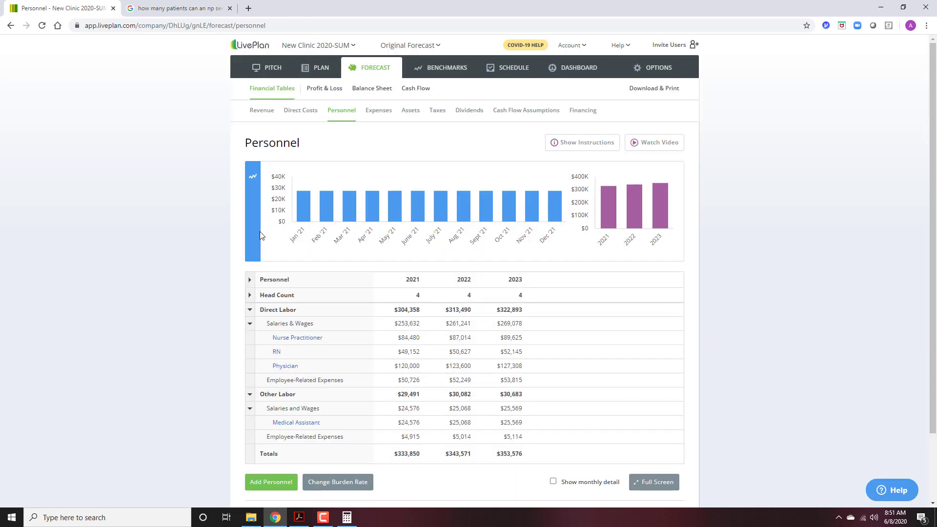
Add a new employee named Front Desk as regular labor.
scroll(323, 381, down, 2)
click(258, 407)
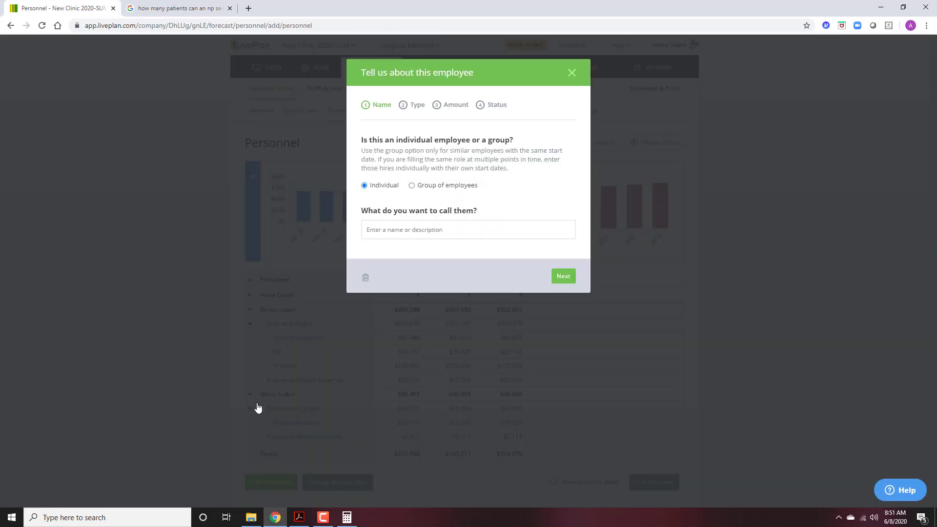
click(398, 233)
text(Fo)
text(ont Desk)
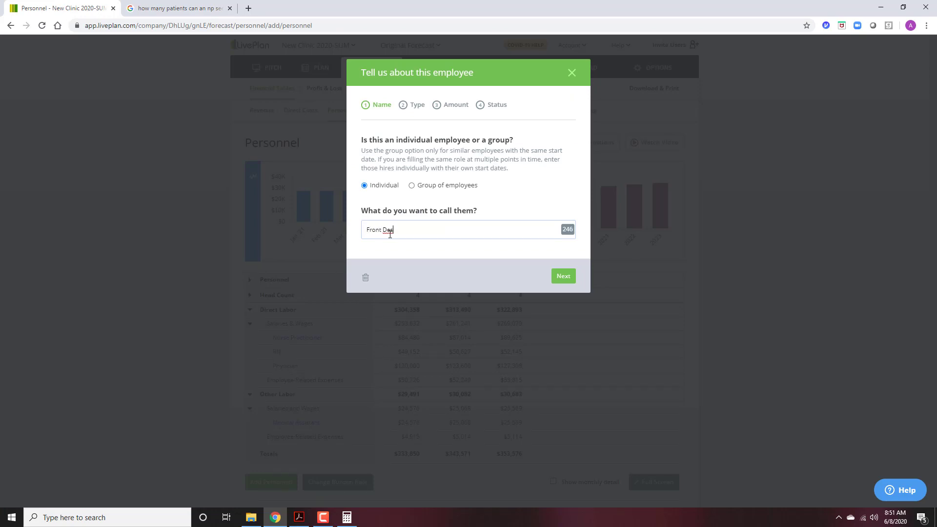
click(560, 274)
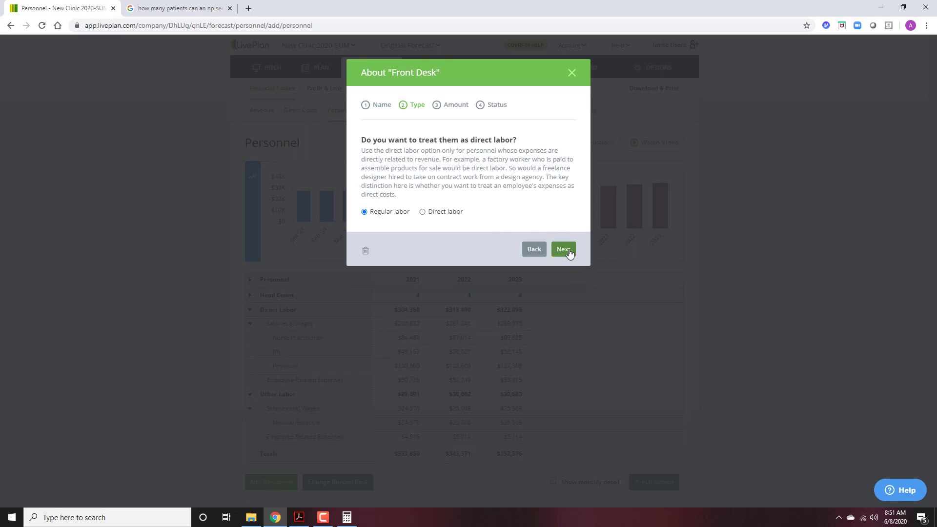
click(565, 252)
Pay Front Desk $24,576 per year with 2% annual raises and save.
click(412, 207)
text(2)
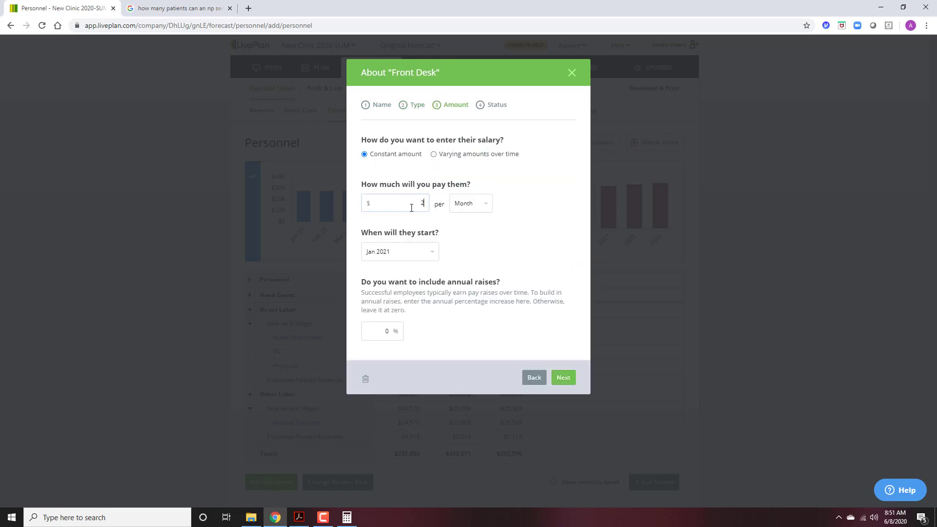
text(4576)
click(467, 203)
click(475, 231)
click(387, 334)
text(2)
click(563, 379)
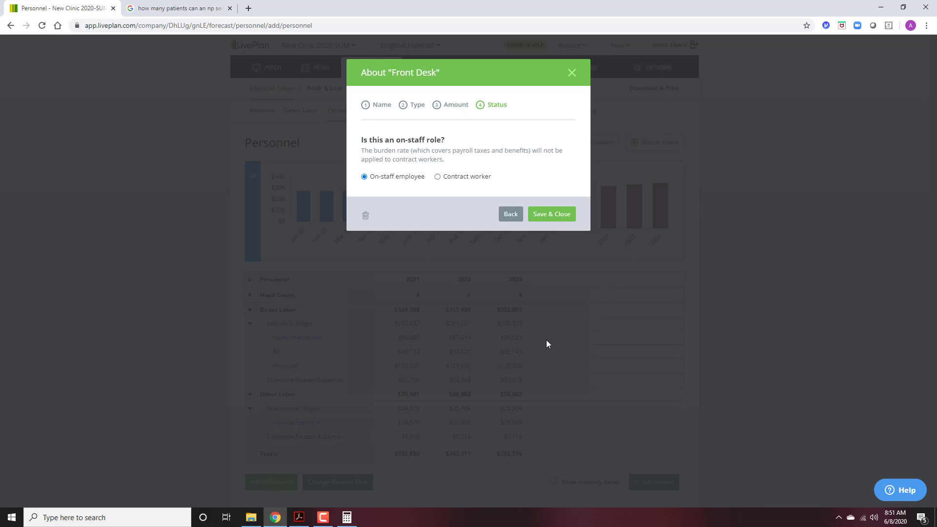
click(554, 221)
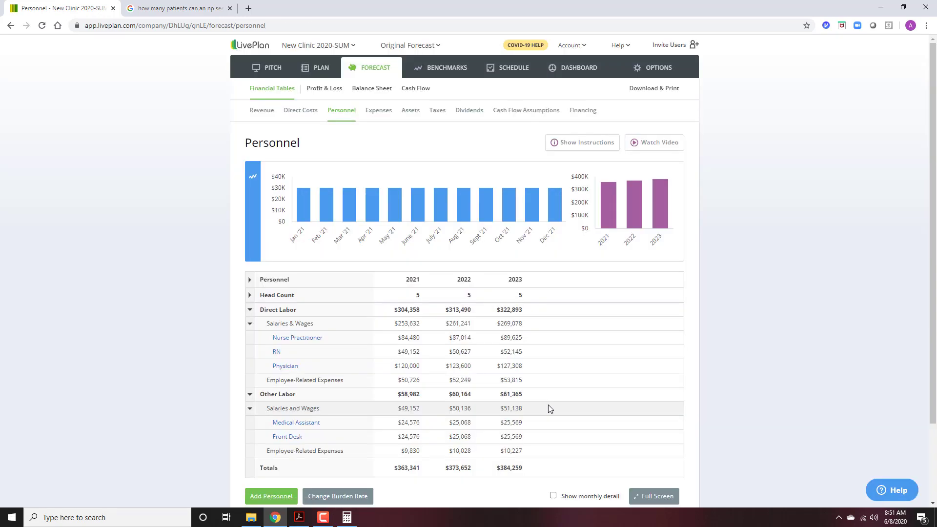
scroll(549, 408, down, 2)
scroll(551, 408, down, 1)
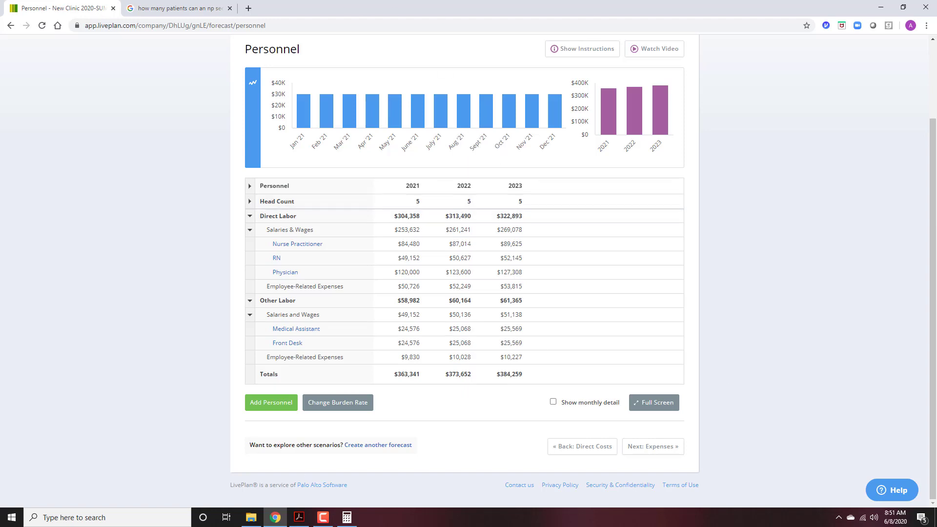
scroll(471, 339, up, 2)
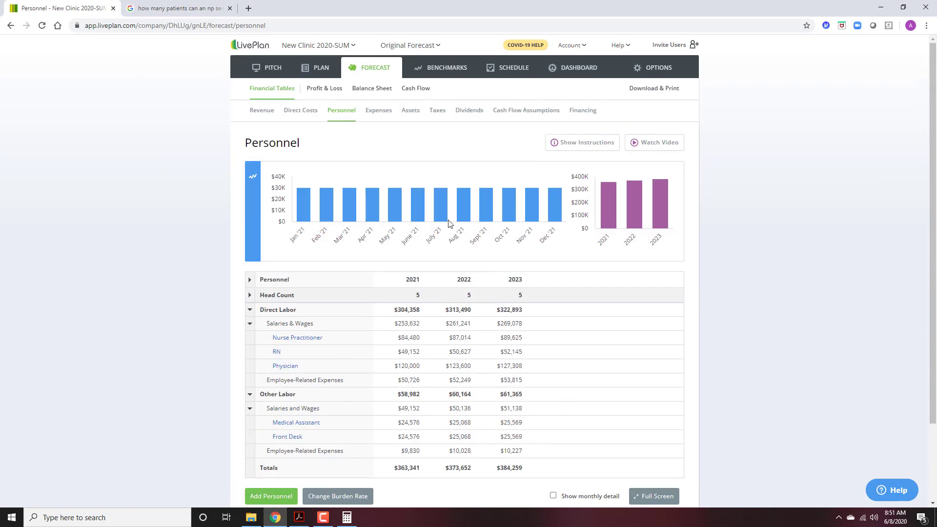
On the Expenses page, start a new expense named Rent, with the calculator alongside.
click(371, 116)
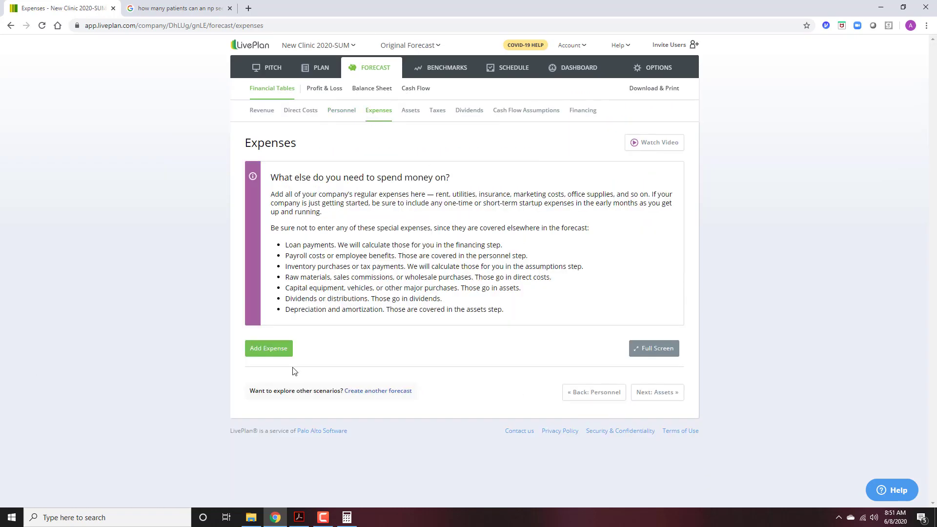
click(266, 349)
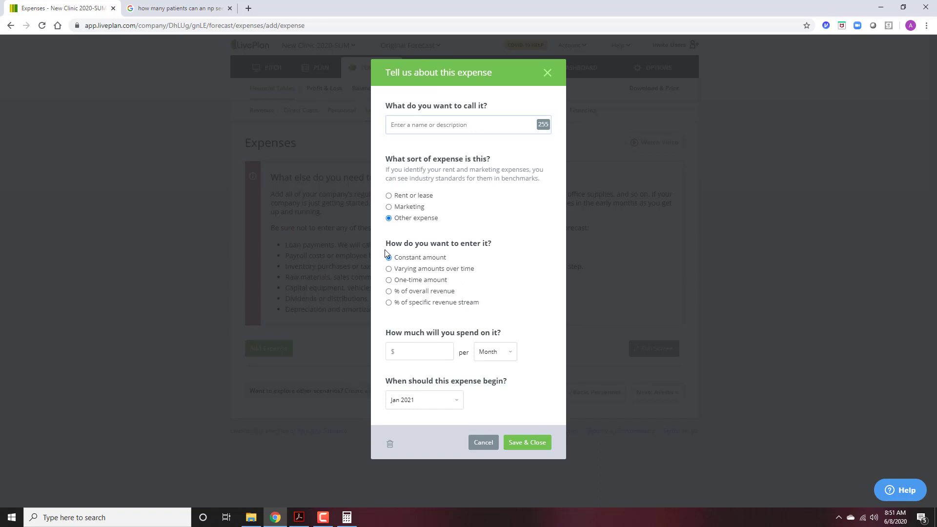
click(441, 125)
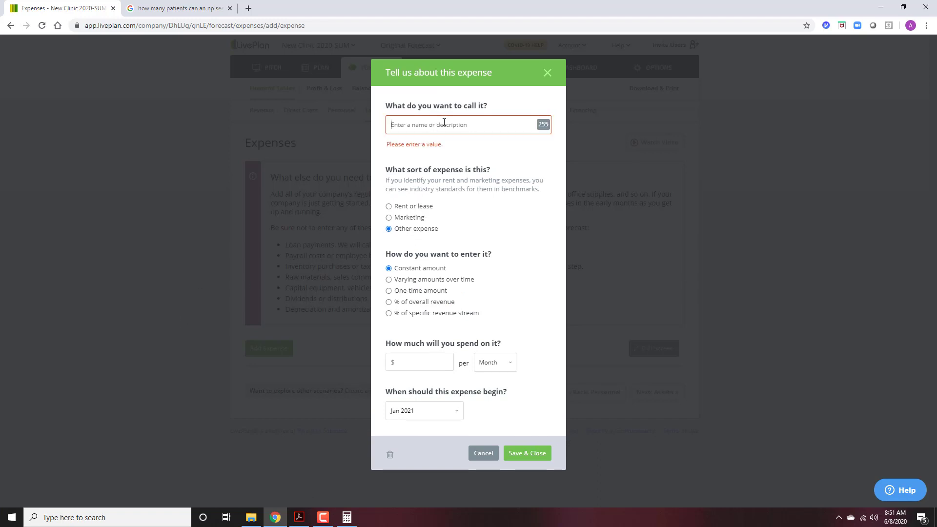
text(Rent)
key(Tab)
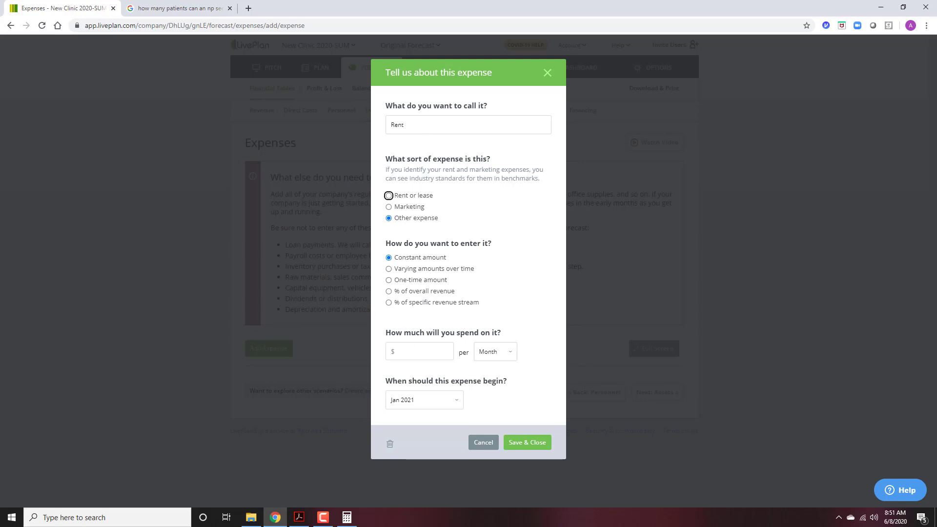
key(alt+Tab)
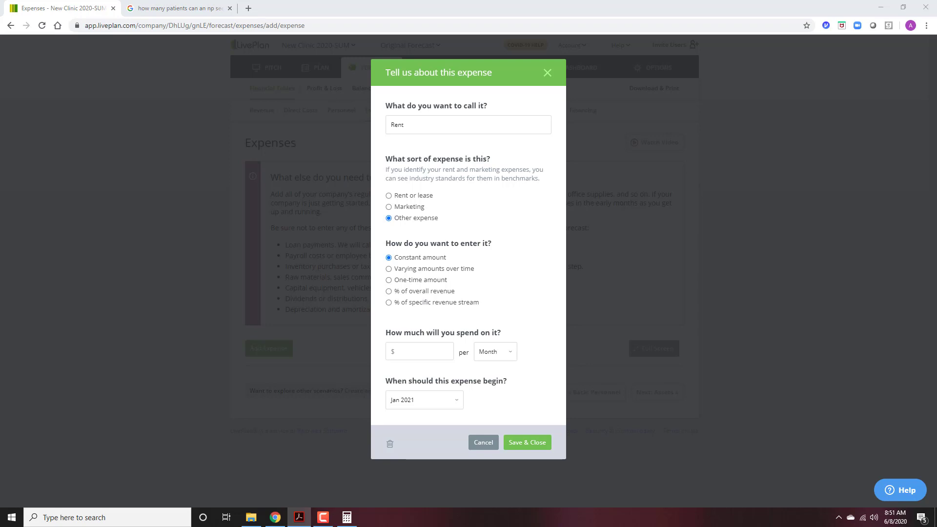
click(347, 518)
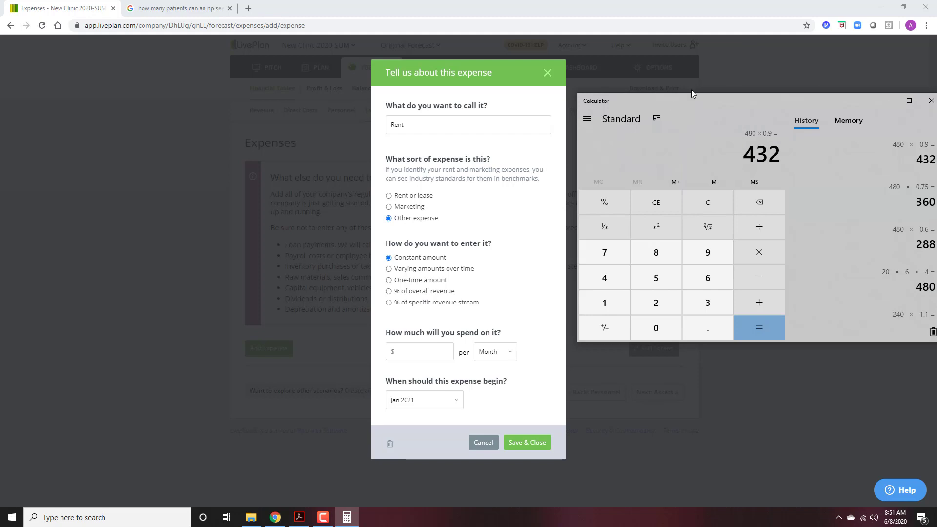
drag(725, 110, 1, 122)
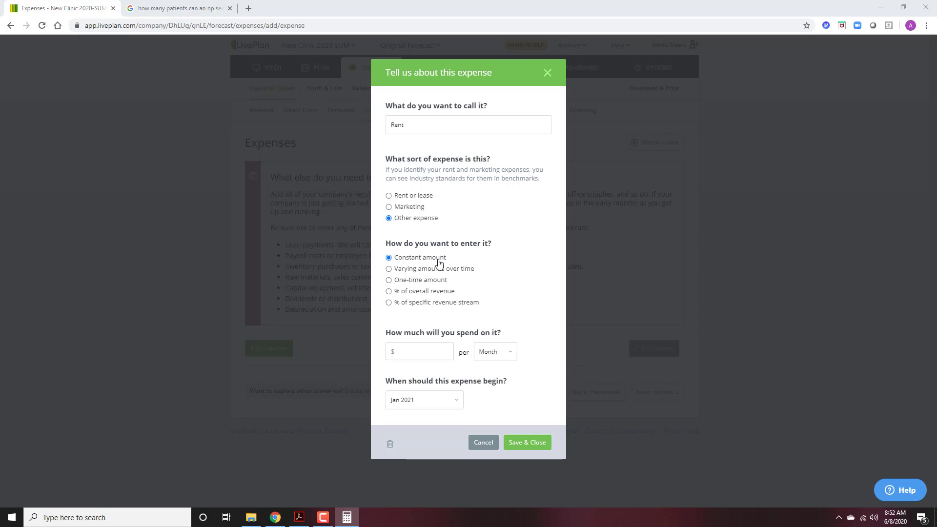
Classify Rent as rent or lease at $6,125 per month and save it.
click(418, 197)
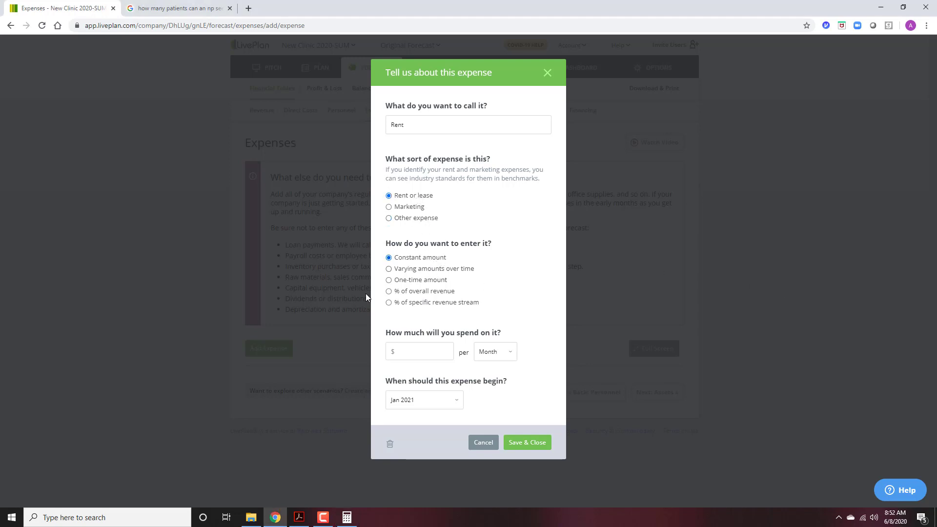
click(417, 348)
text(6125)
key(Tab)
click(489, 353)
click(499, 332)
click(522, 443)
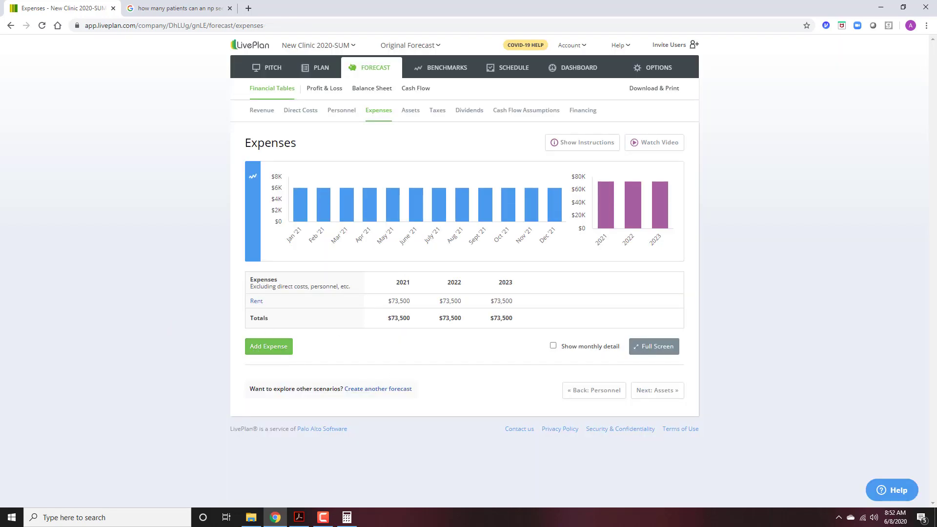
key(alt+Tab)
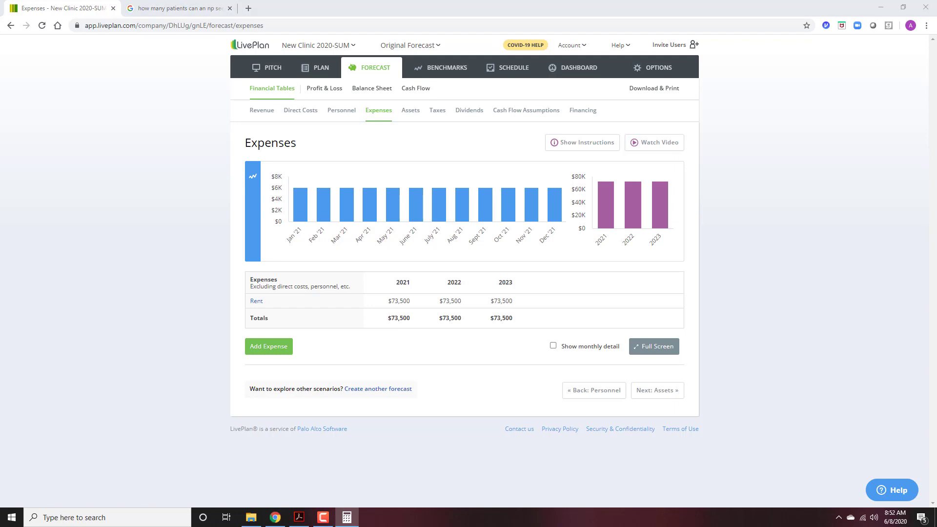
Add a Utilities expense of $1,500 per month, then go to the Assets page.
click(269, 347)
click(428, 123)
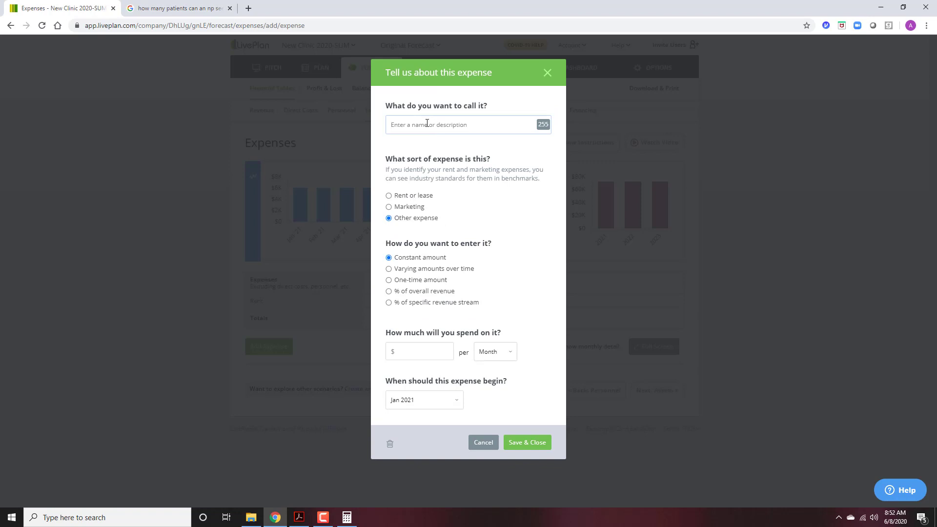
text(Utilities)
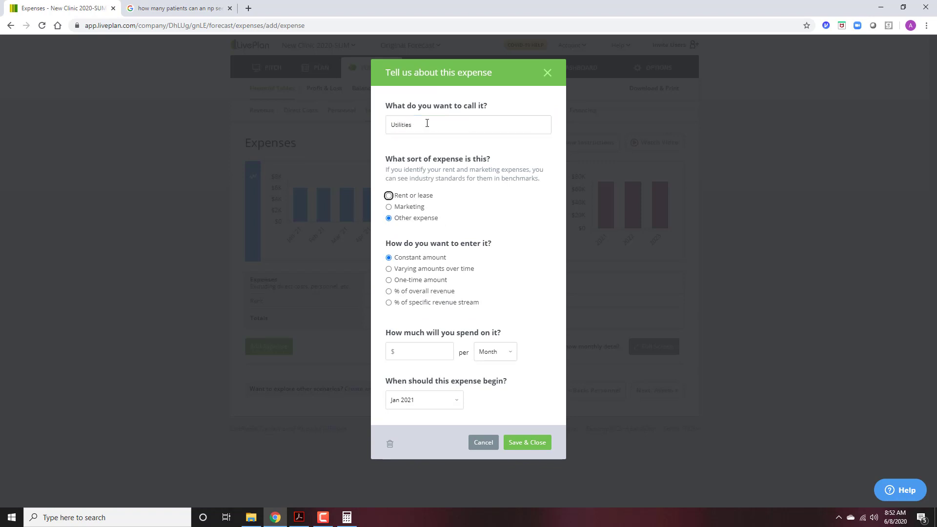
key(Tab)
click(433, 348)
text(1500)
key(Tab)
click(520, 443)
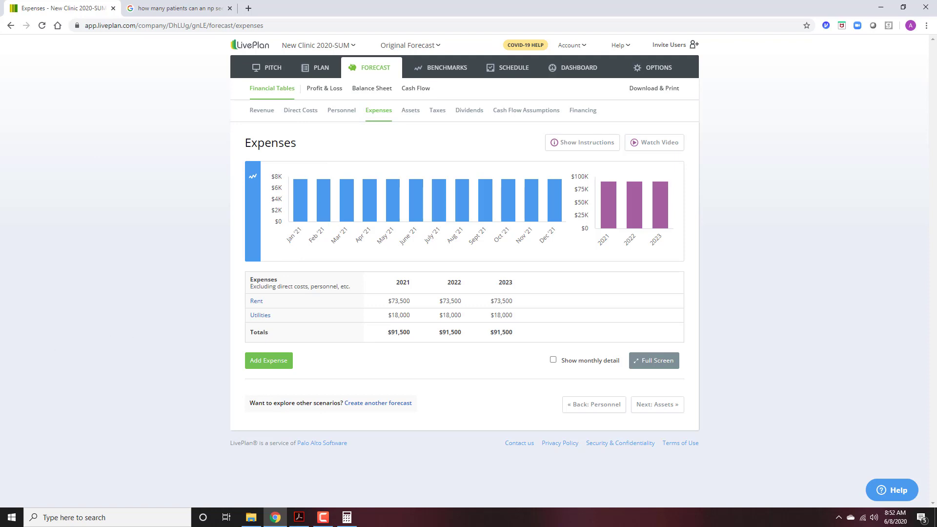
click(413, 114)
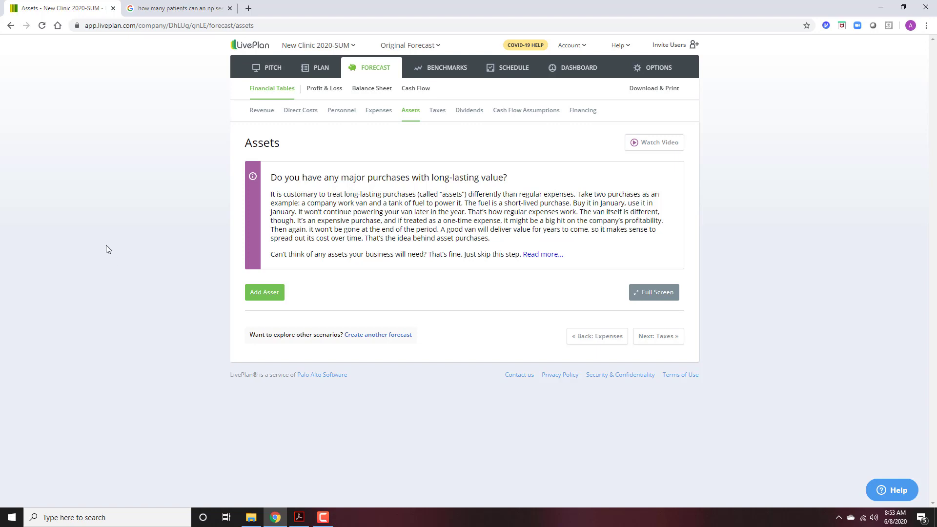
Add a new asset named 'Portable X Ray Machine', cancelling the accidental page reload prompt.
key(alt+Tab)
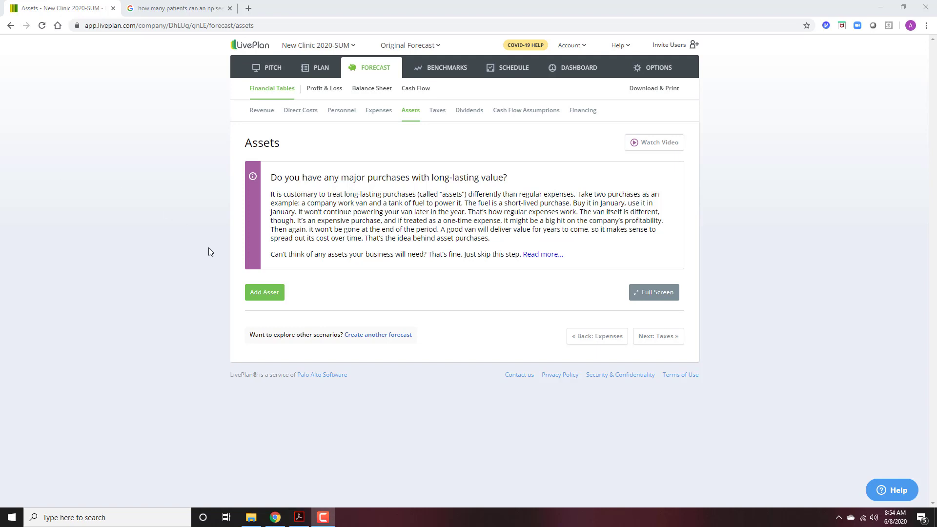
click(258, 294)
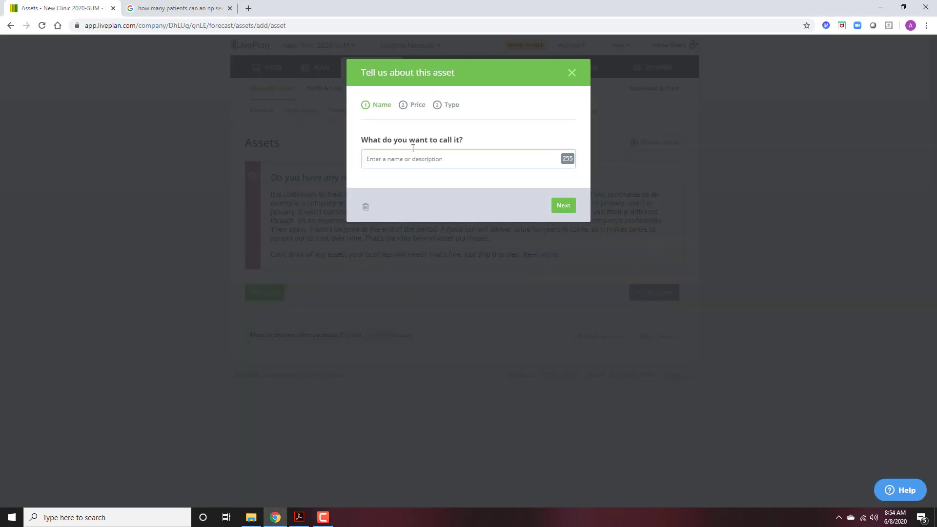
text(Portable X0)
key(F5)
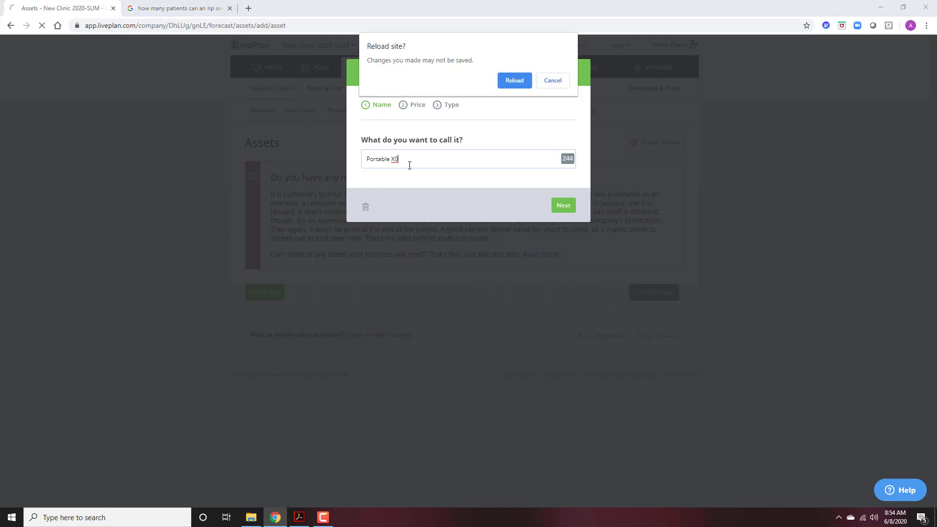
click(555, 82)
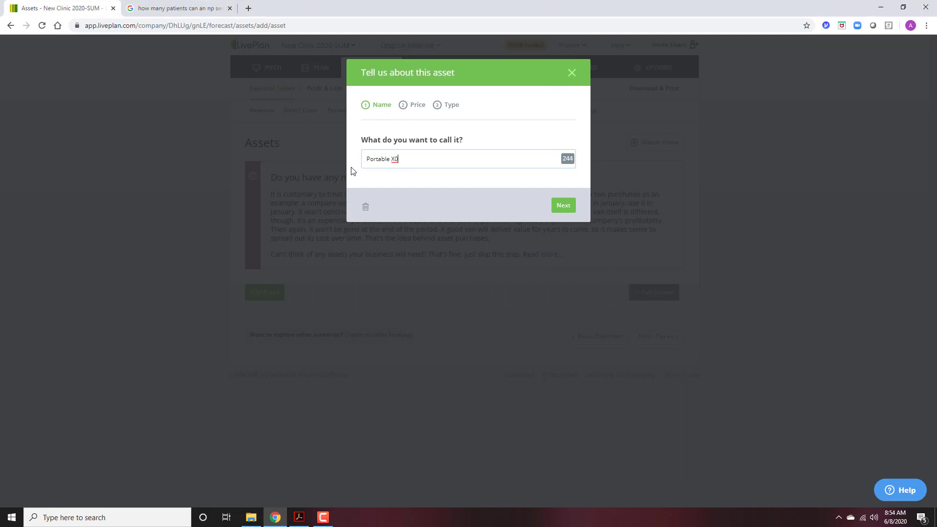
key(BackSpace)
text(Ray Machine)
Search Google for 'cost of portable x ray machine'.
click(184, 8)
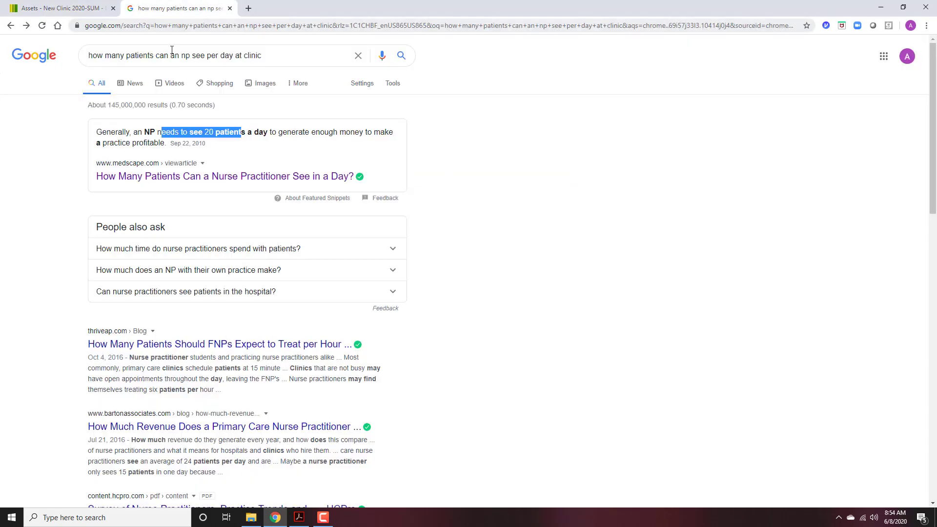
click(193, 55)
triple_click(268, 52)
text(cosg)
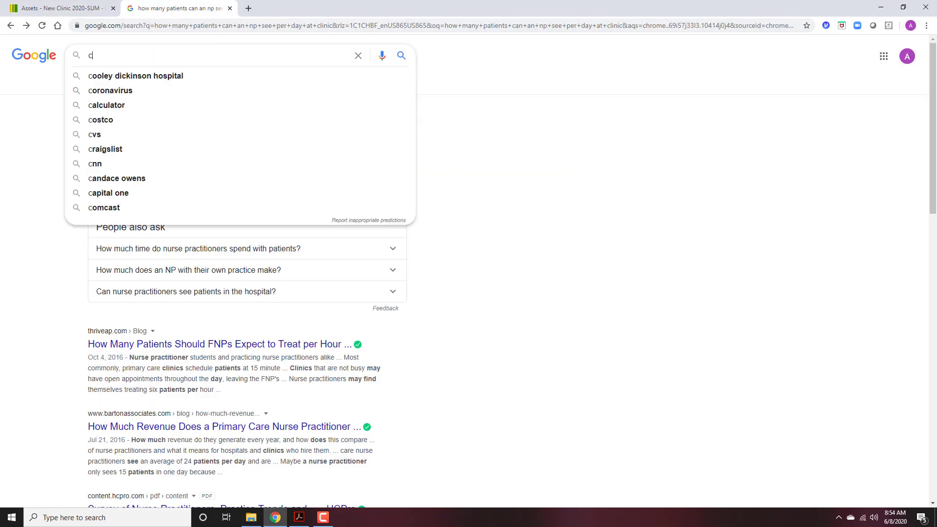
key(BackSpace)
key(BackSpace)
text(t)
key(BackSpace)
key(BackSpace)
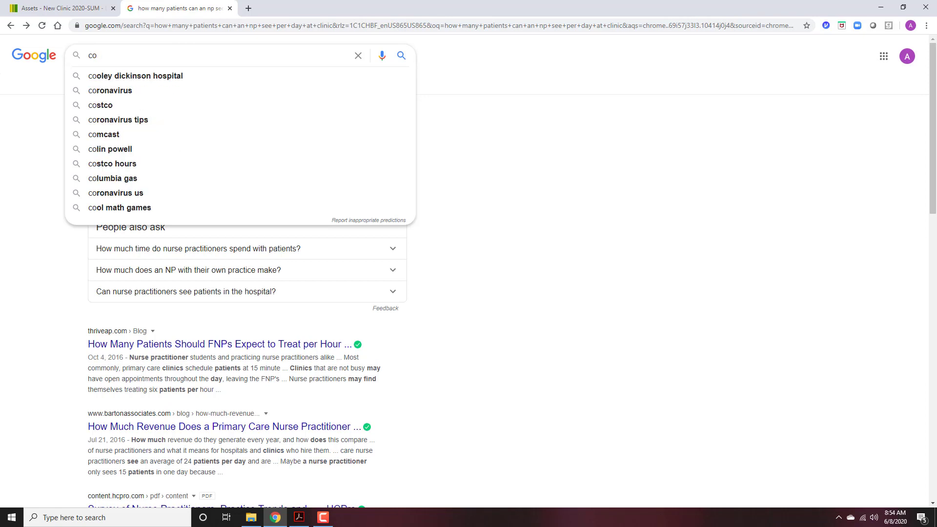
text(st of )
text(pow)
key(BackSpace)
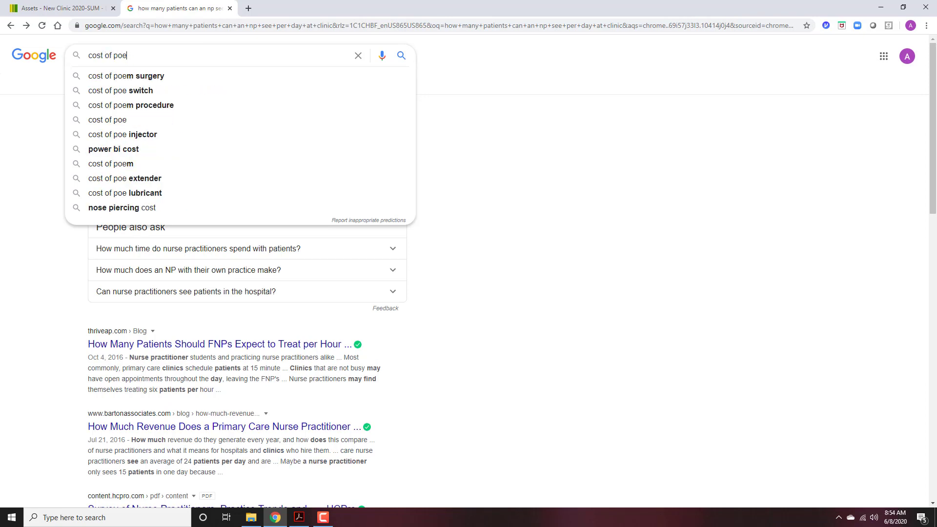
text(rtable e)
key(BackSpace)
text(xra)
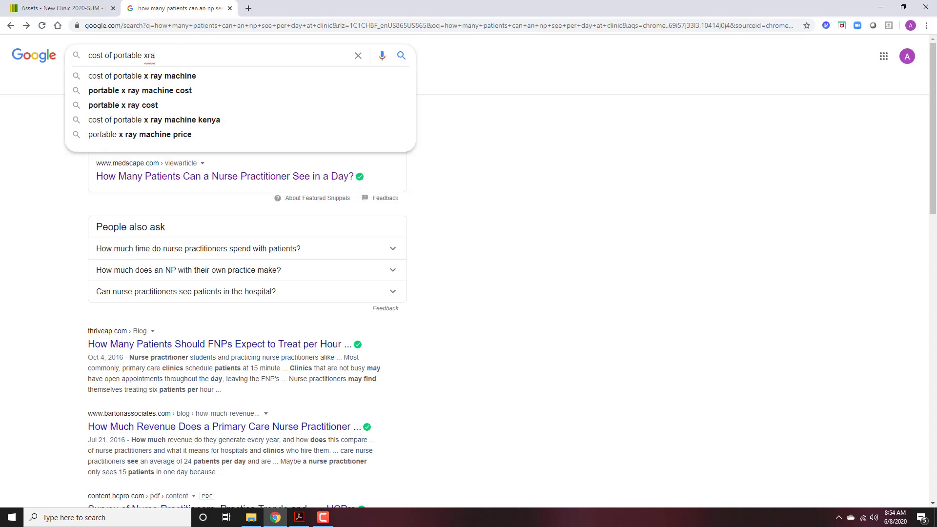
key(Down)
key(Return)
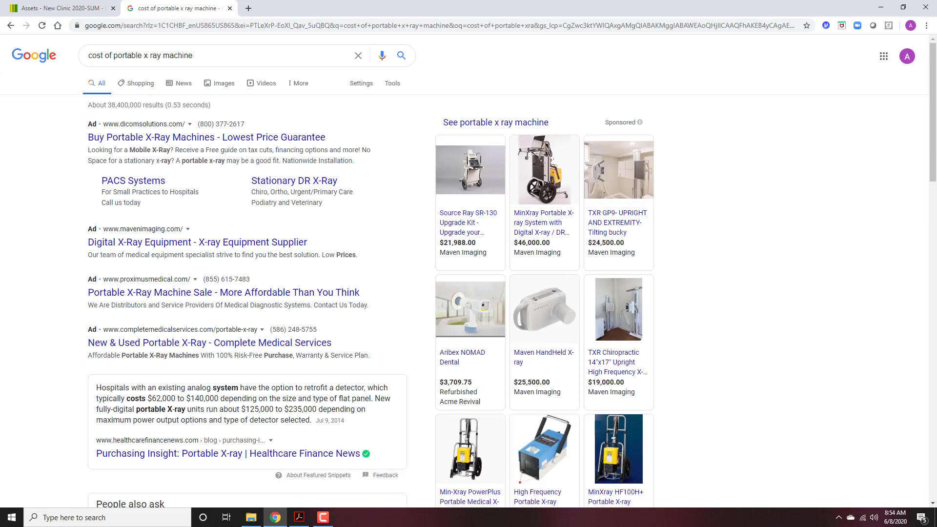
Highlight the $62,000 to $140,000 price range in the results, then return to LivePlan.
scroll(217, 310, down, 2)
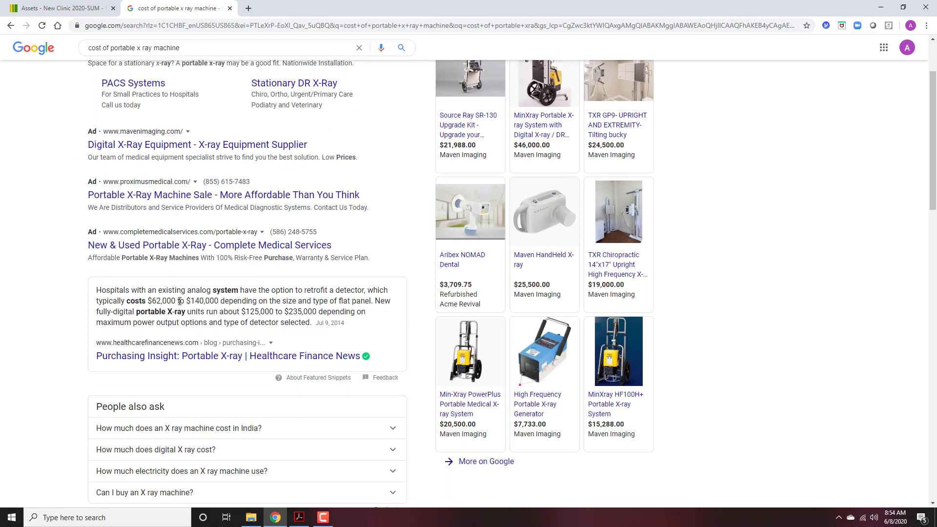
drag(176, 302, 268, 303)
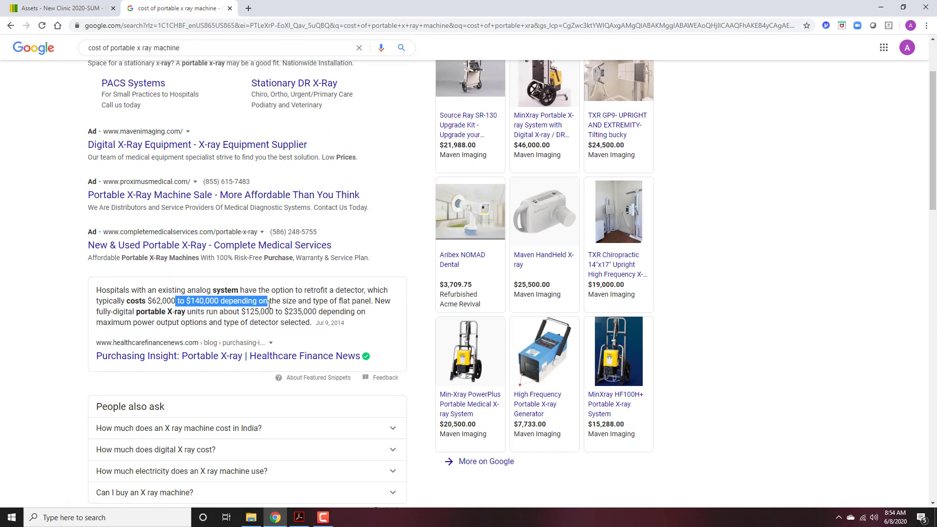
click(153, 301)
drag(153, 301, 231, 304)
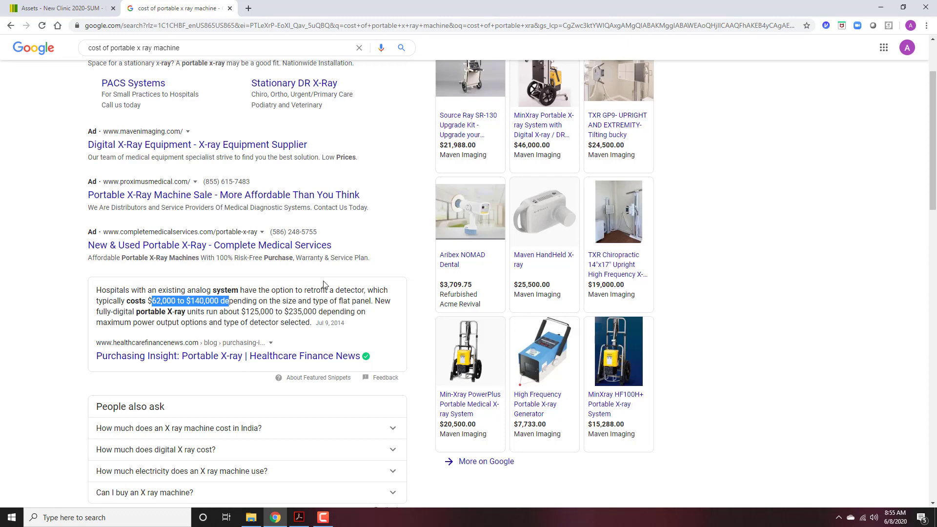
click(81, 8)
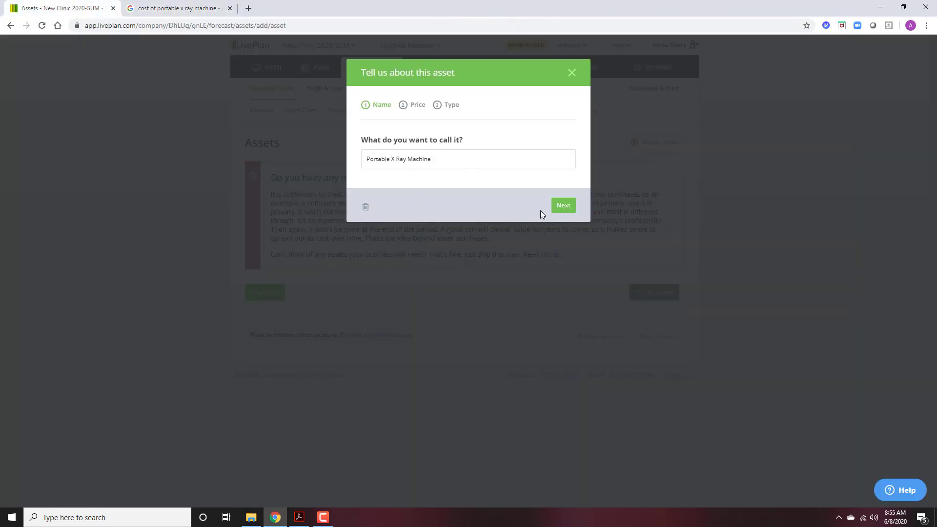
Enter a one-time $140,000 price for Jan 2021, keep it long-term with a 10-year life, and save.
click(568, 207)
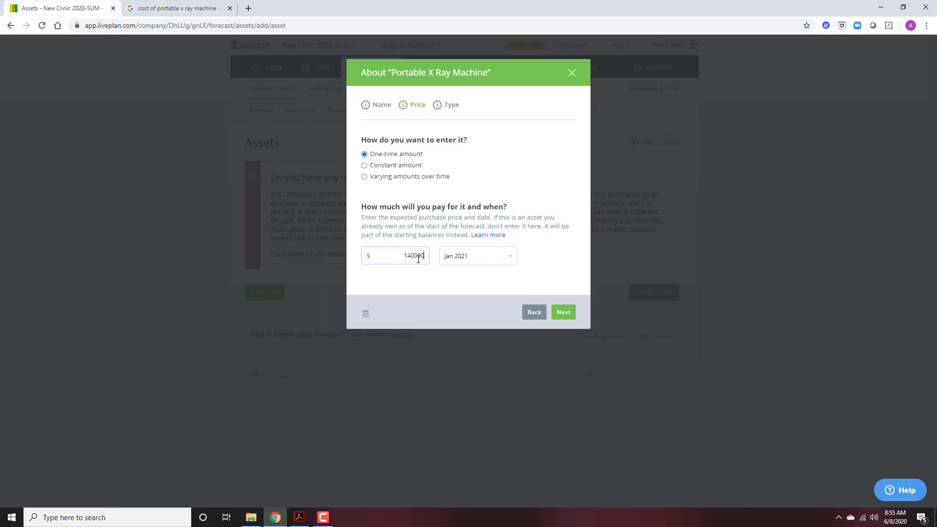
click(541, 223)
click(564, 311)
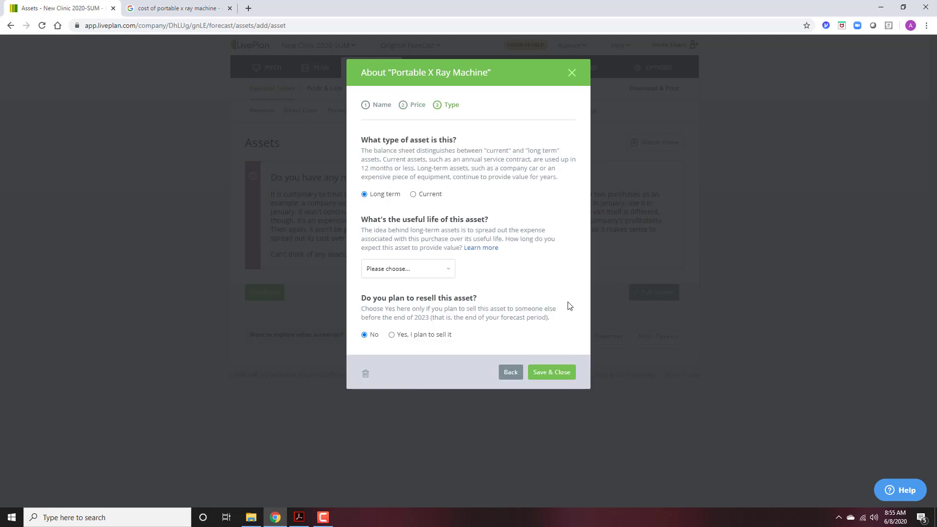
click(419, 270)
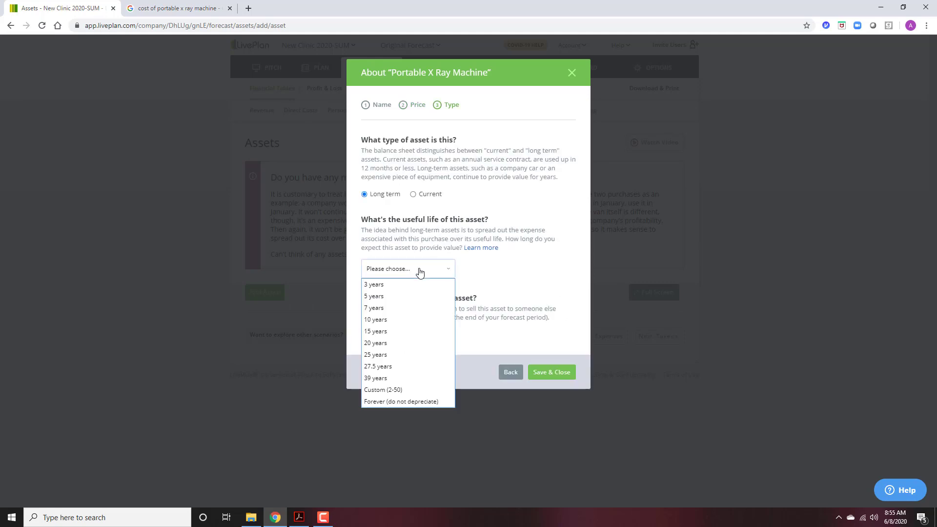
click(415, 319)
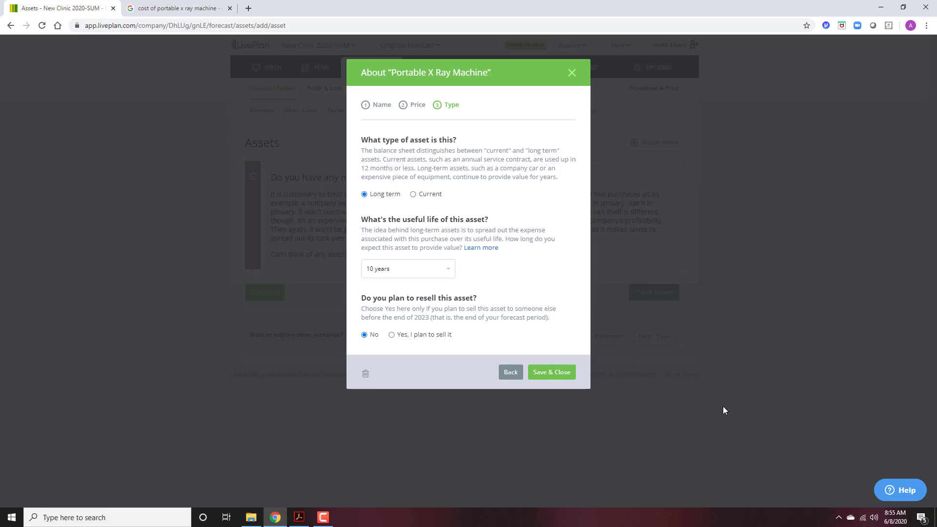
click(566, 374)
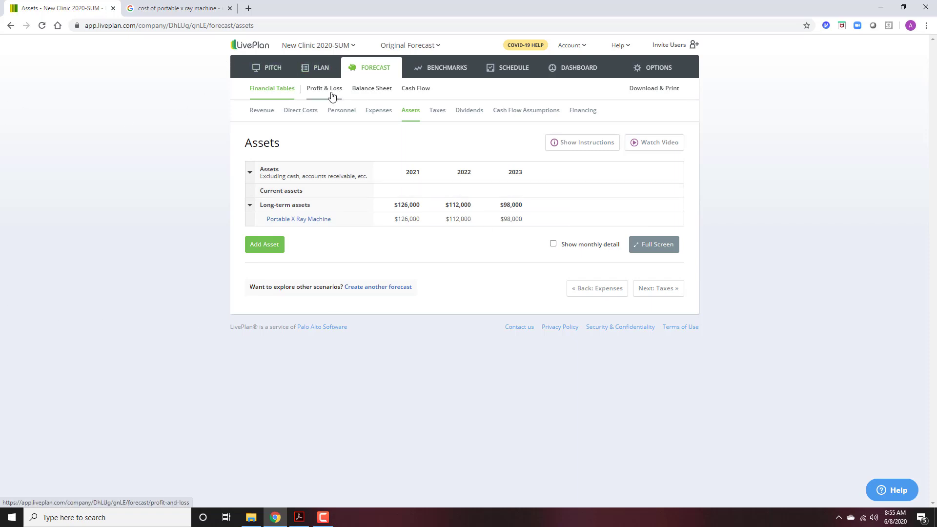
click(381, 67)
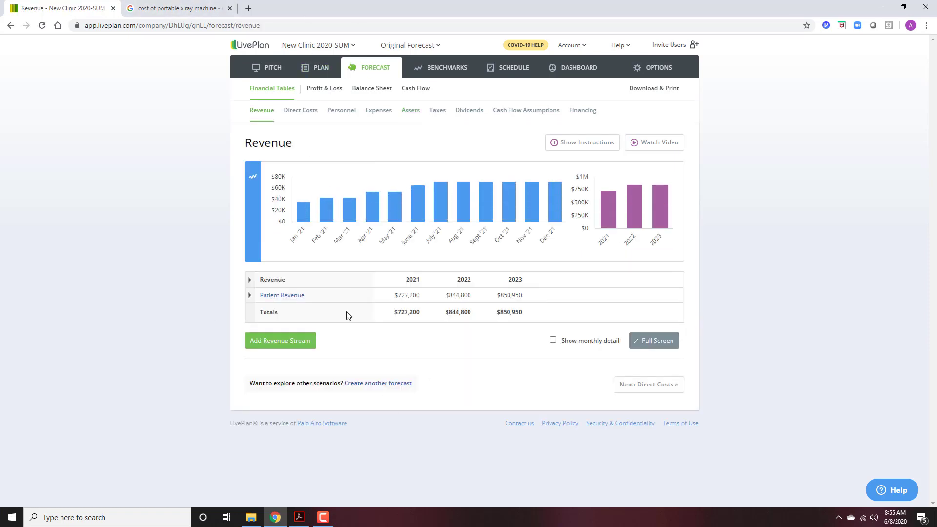
click(384, 113)
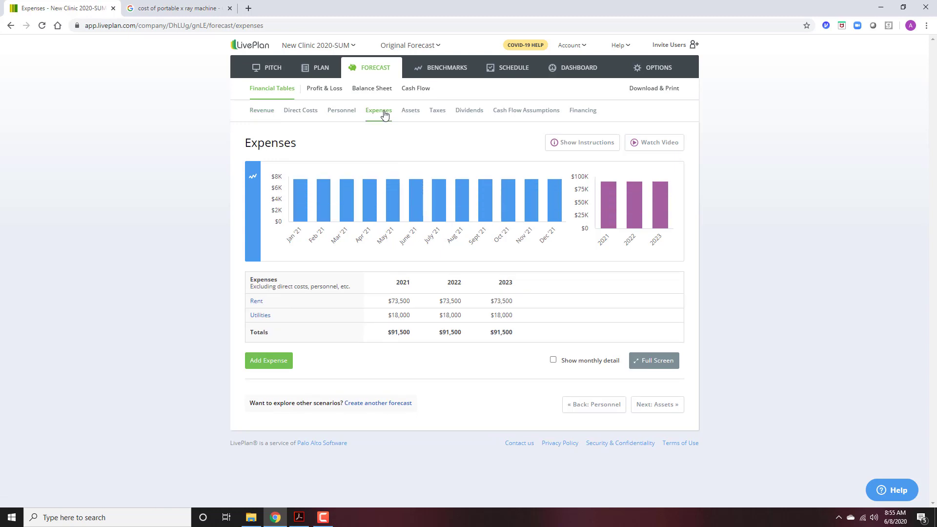
click(348, 117)
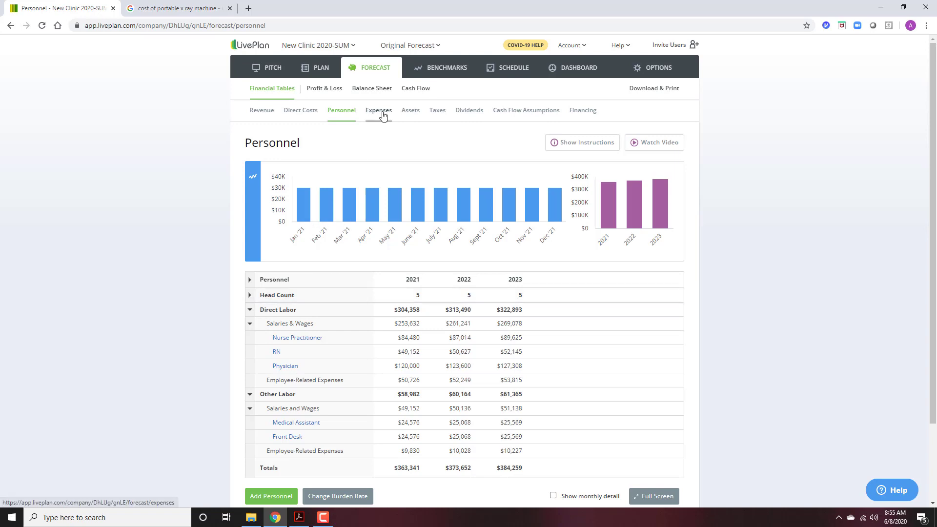
click(412, 111)
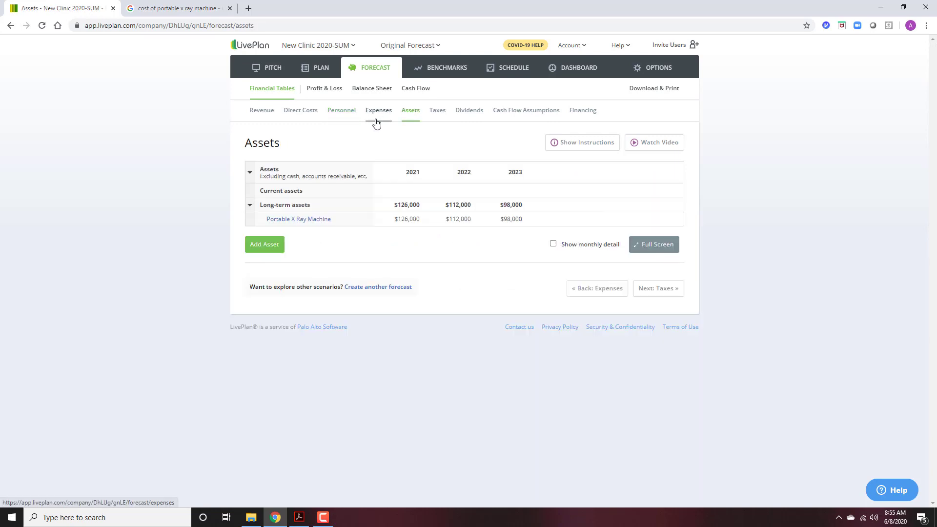